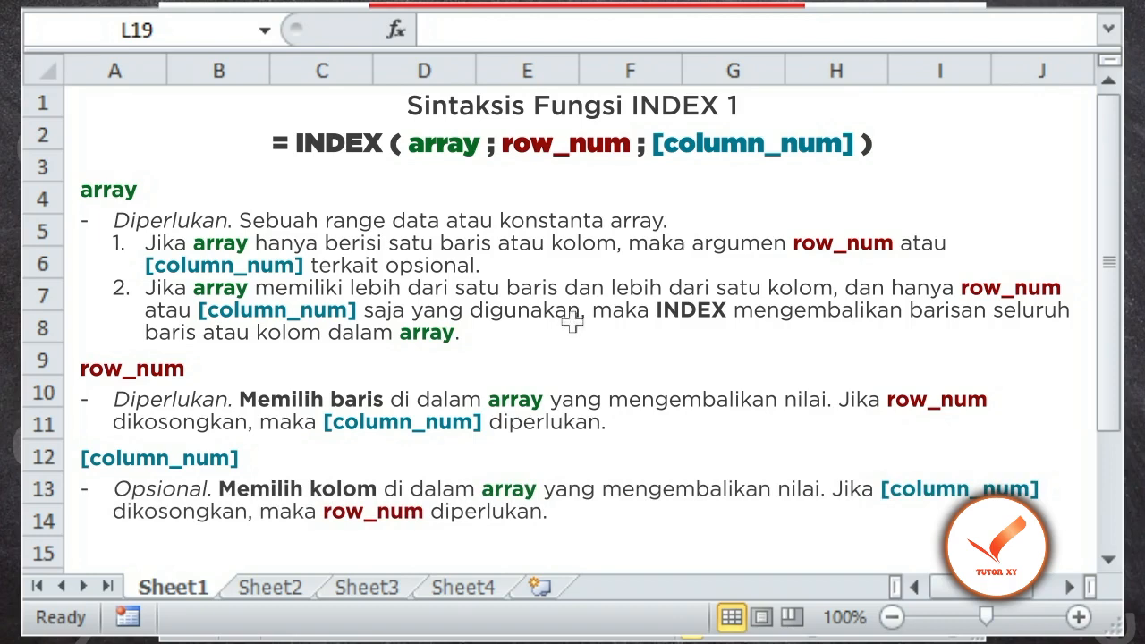
On Sheet2, enter =INDEX(A1:C5;3;2) in cell A7 to return the value at row 3, column 2 of the table
left_click(293, 589)
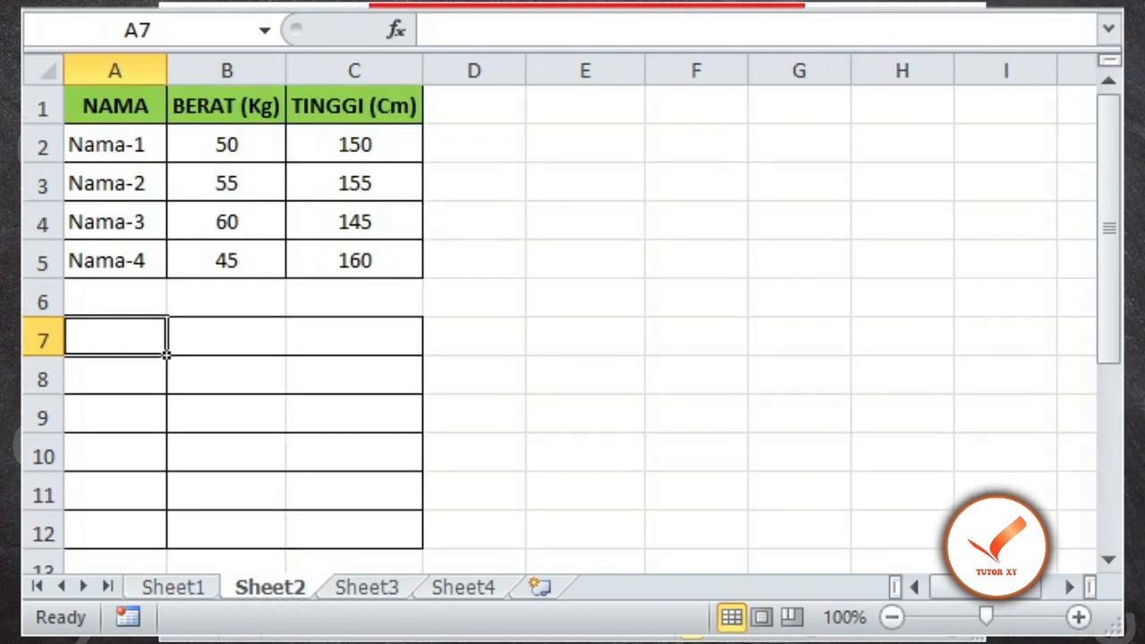
type("=INDEX(")
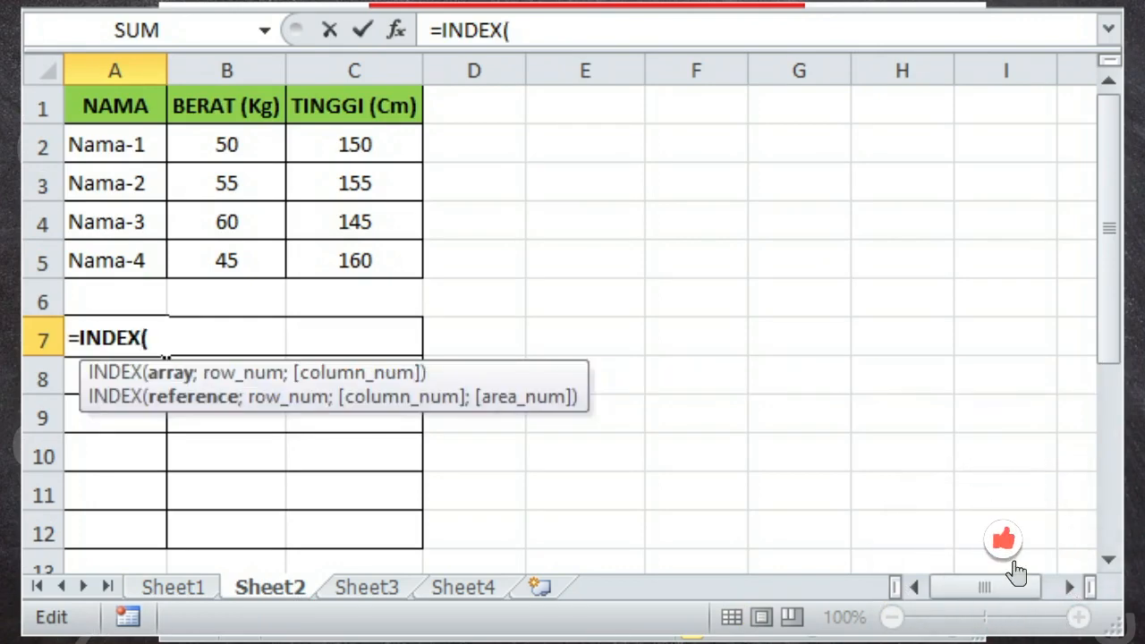
left_click_drag(114, 105, 355, 260)
type(";")
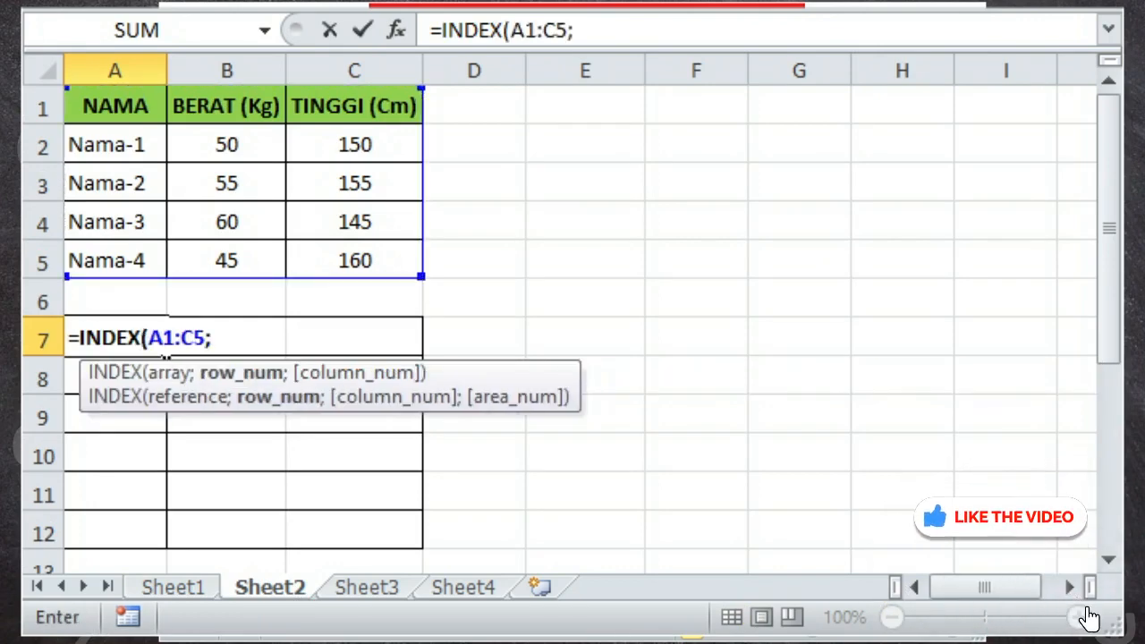
type("3;")
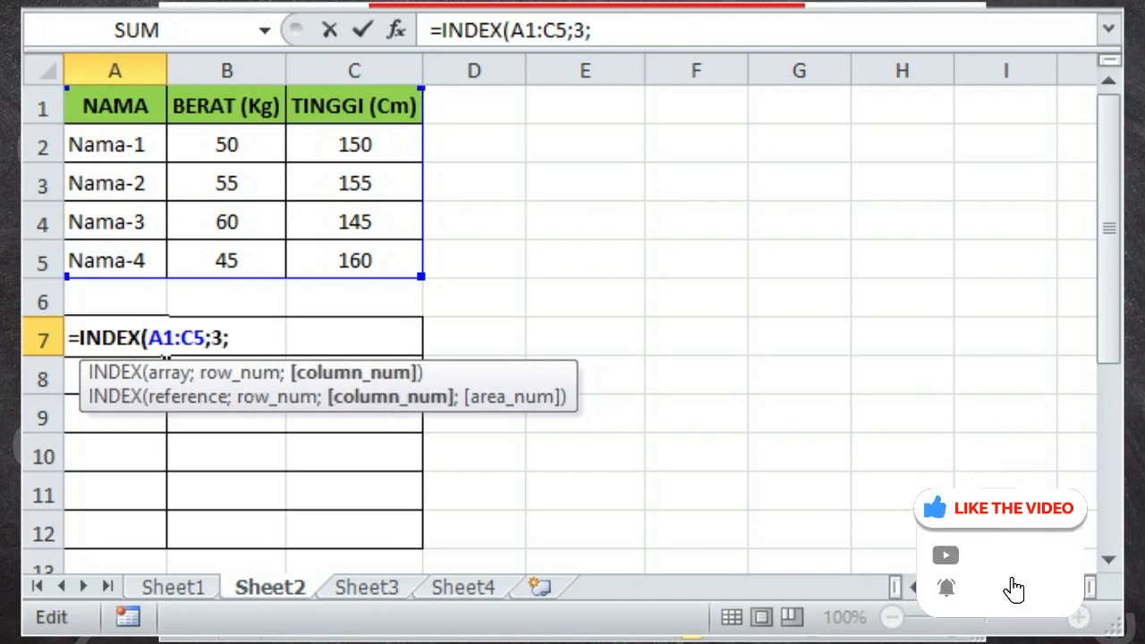
type("2)")
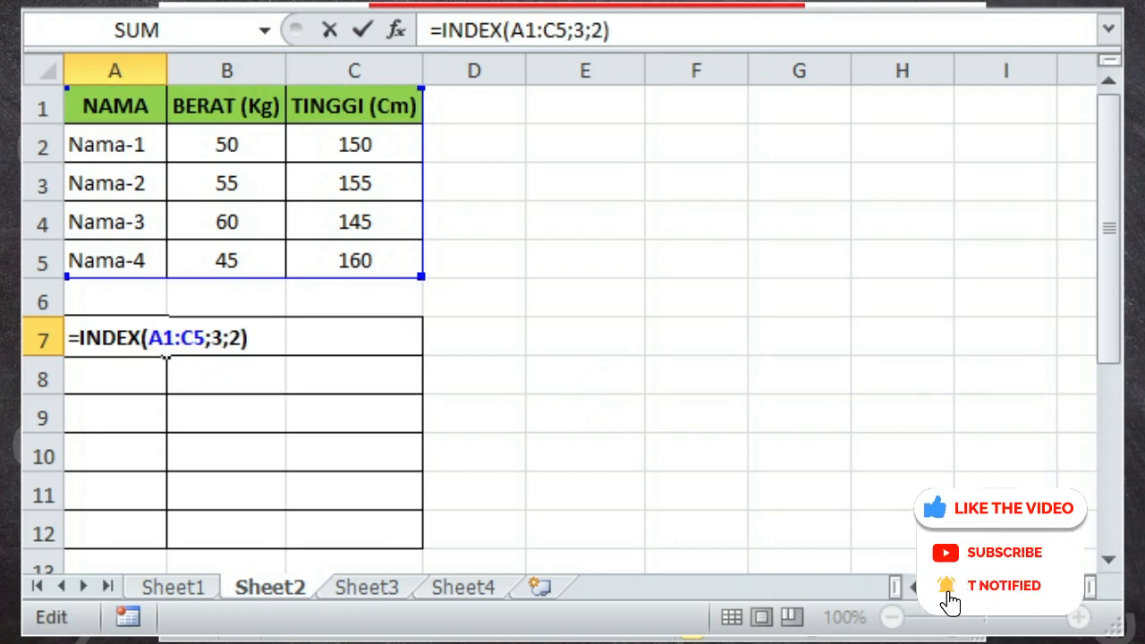
key("Return")
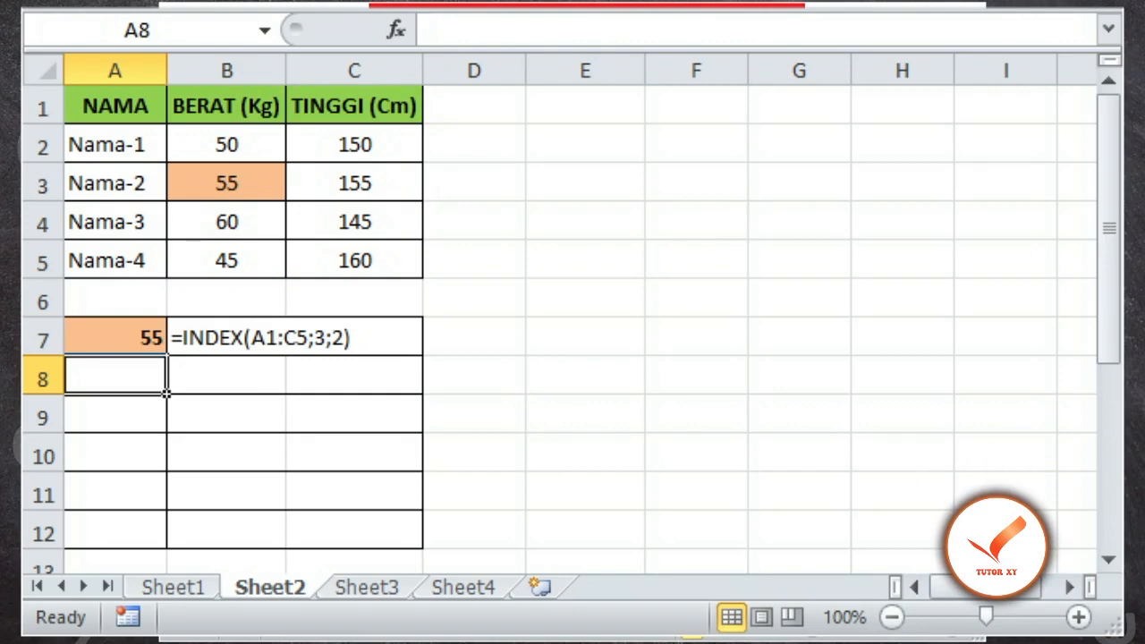
Enter =INDEX(A1:C5;2;3) in cell A8 to return the value at row 2, column 3 of the table
type("=")
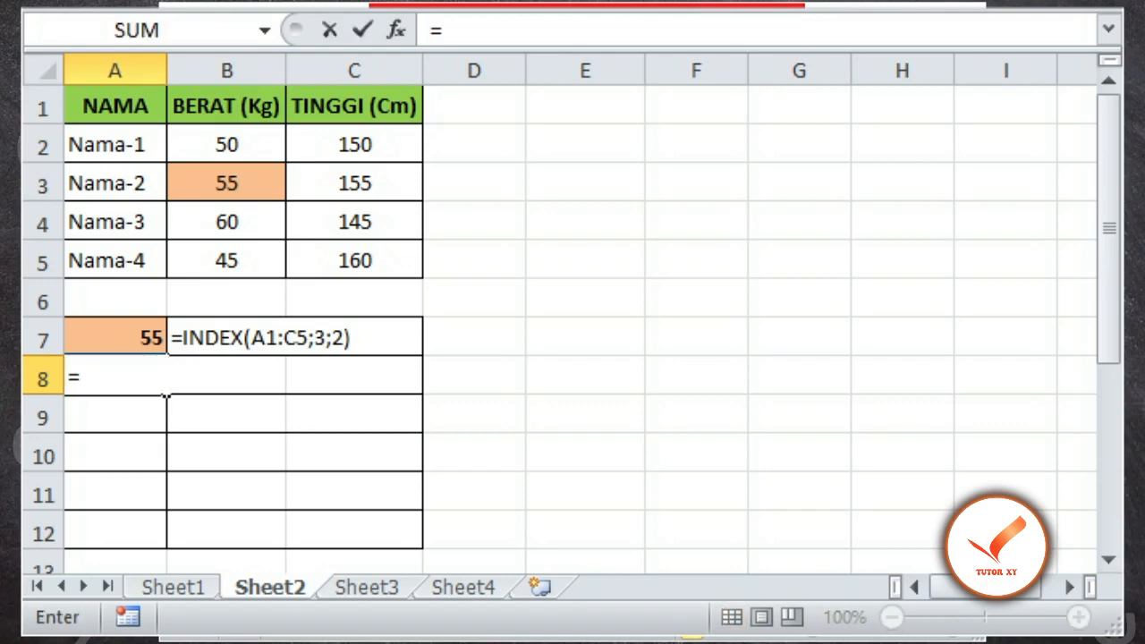
type("INDEX(")
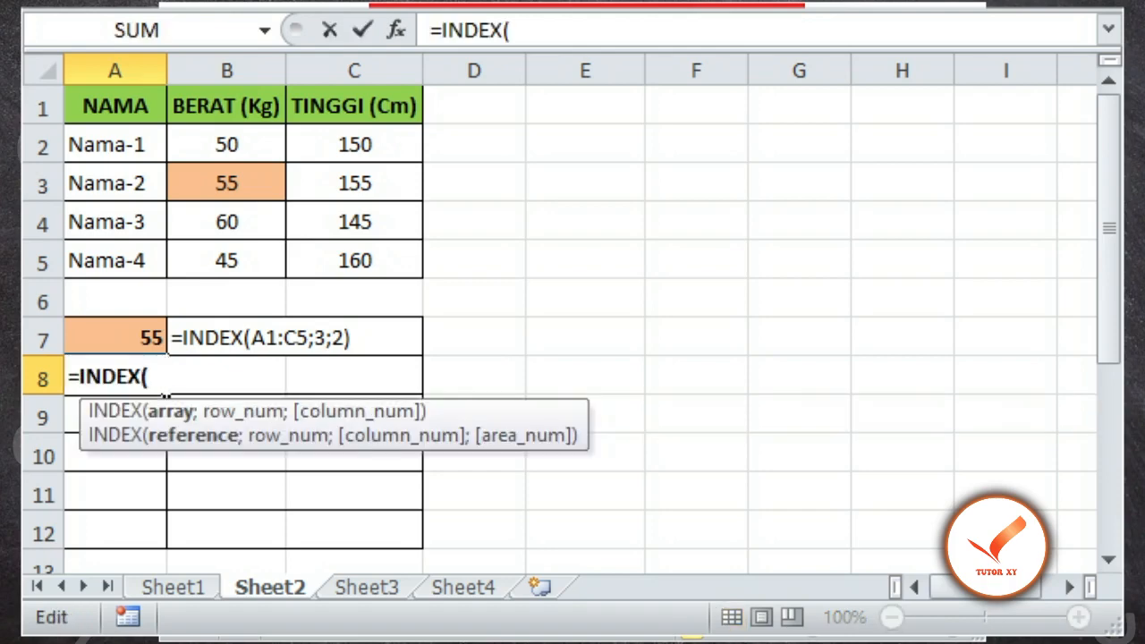
left_click_drag(114, 106, 354, 260)
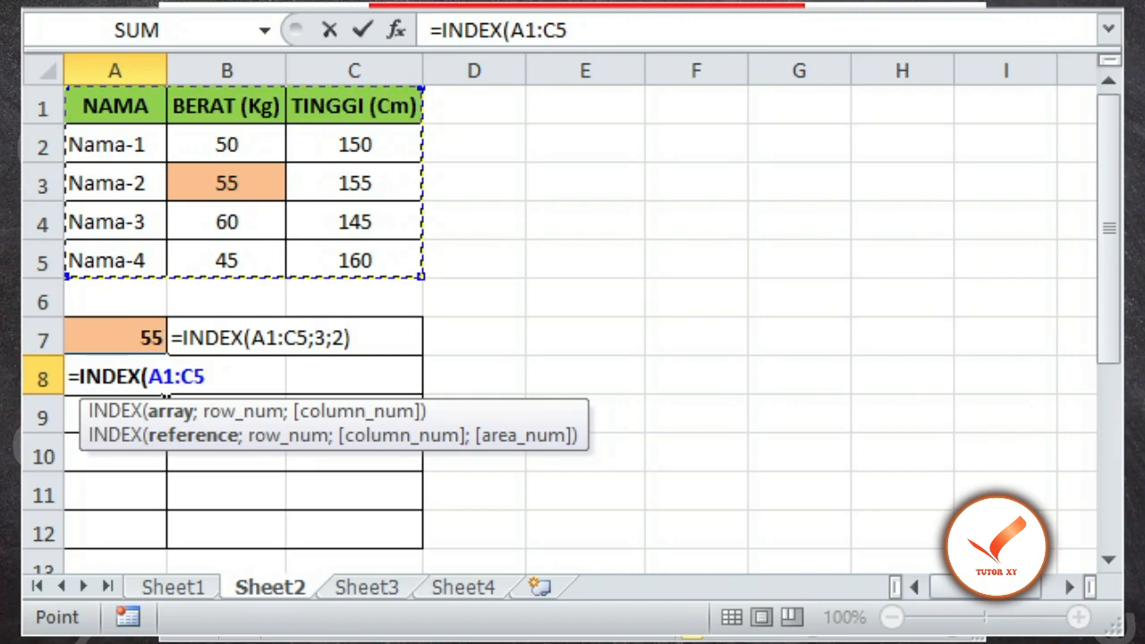
type(";2")
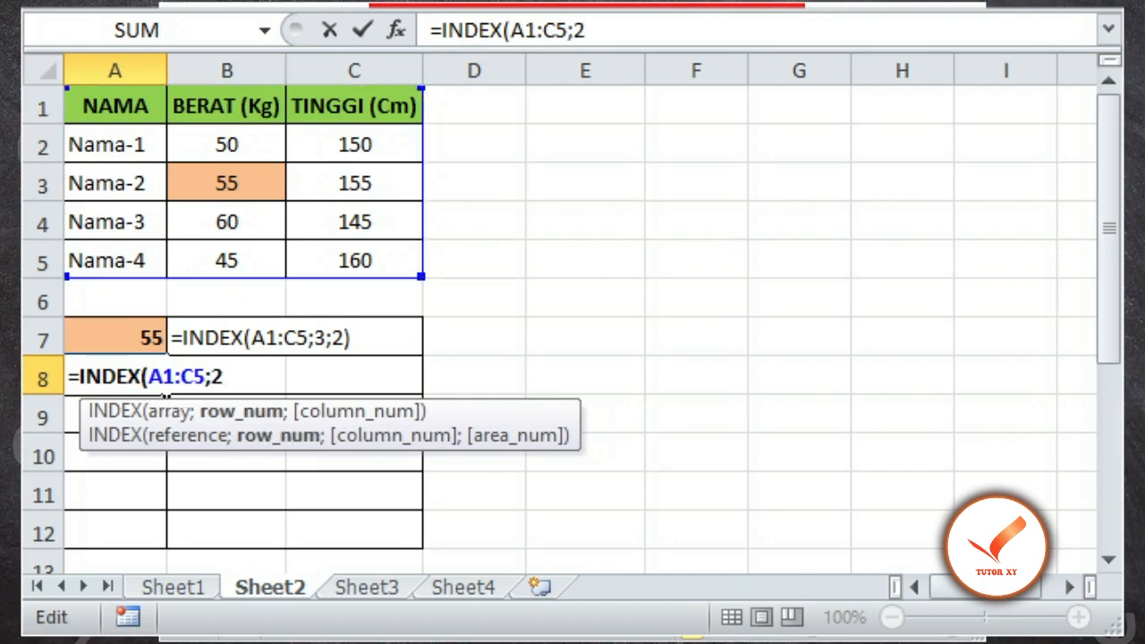
type(";3")
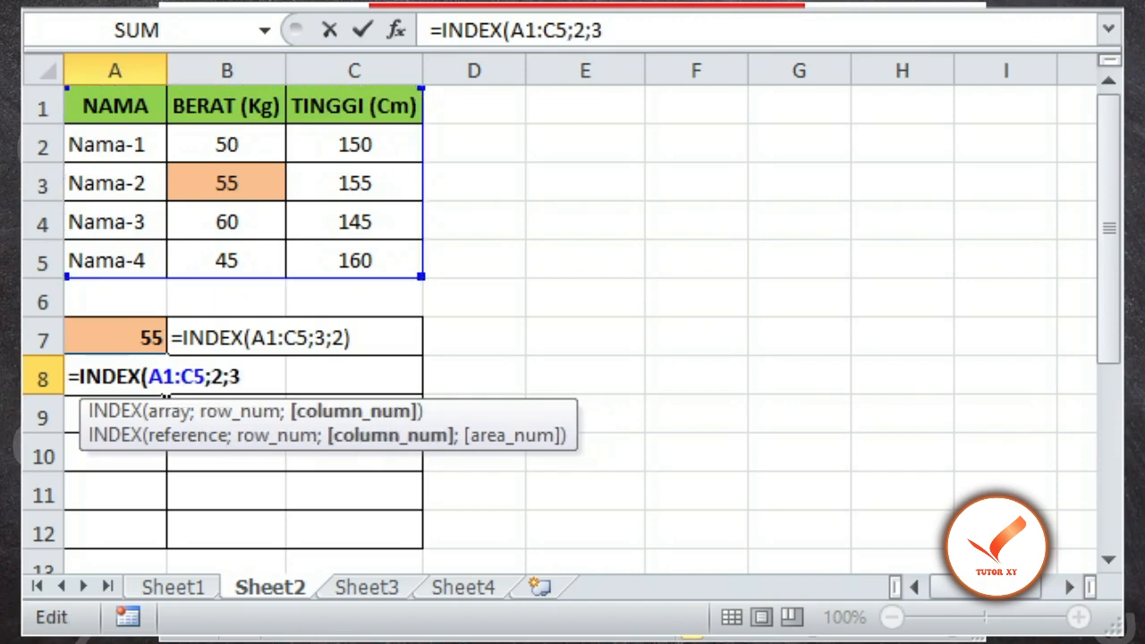
type(")")
key("Return")
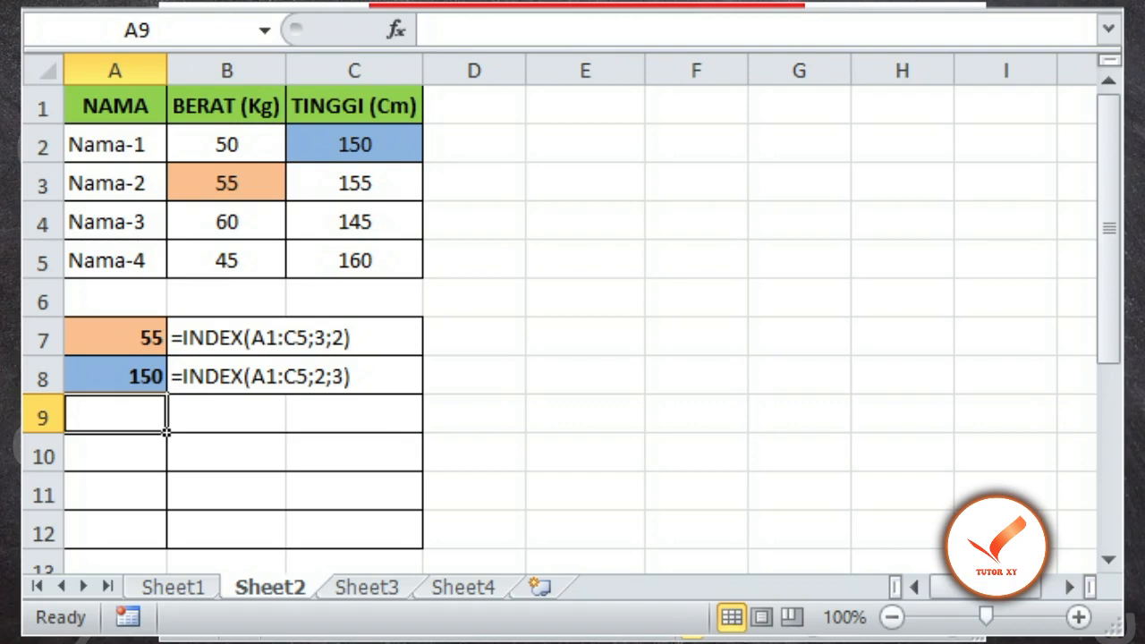
Enter =INDEX(A1:C5;2;4) in cell A9, using a column number beyond the table's three columns
type("=INDEX")
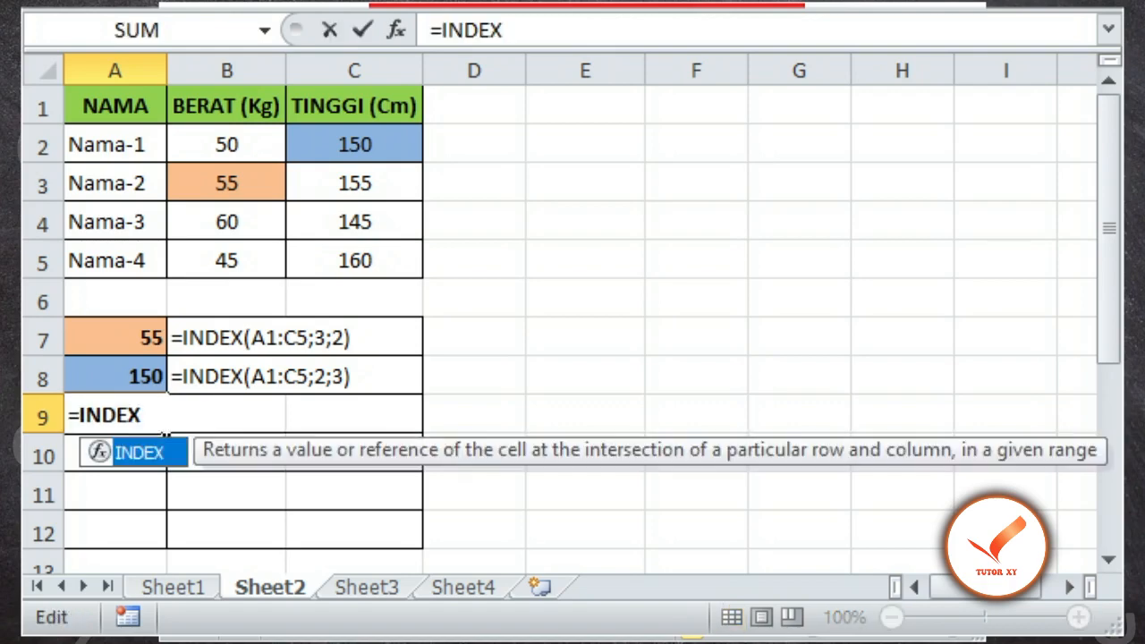
type("(")
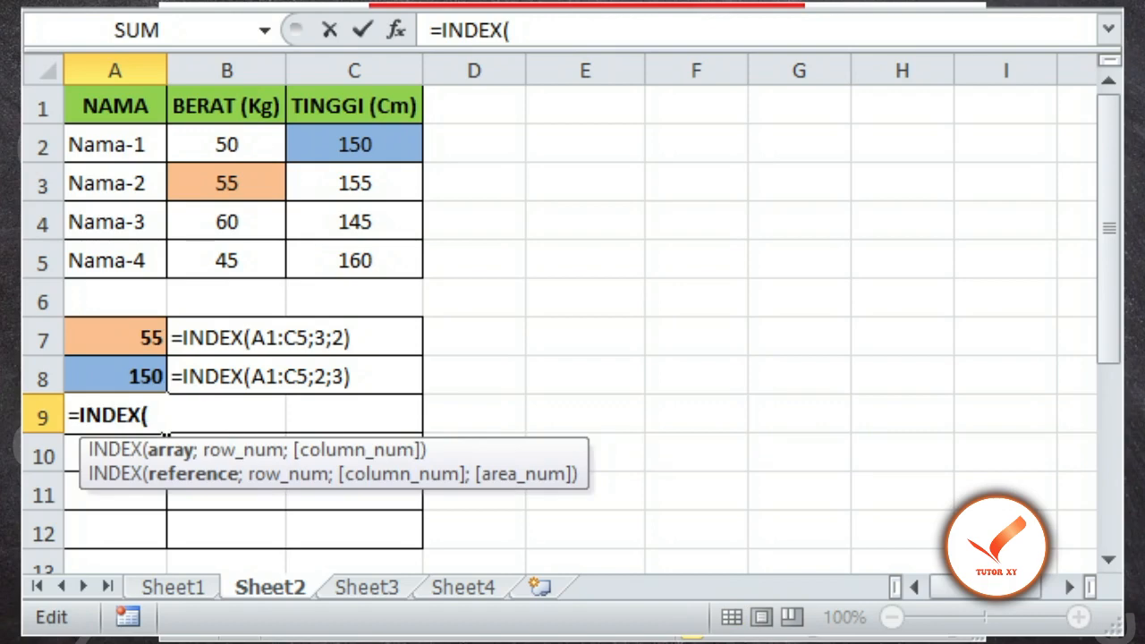
left_click_drag(114, 105, 355, 260)
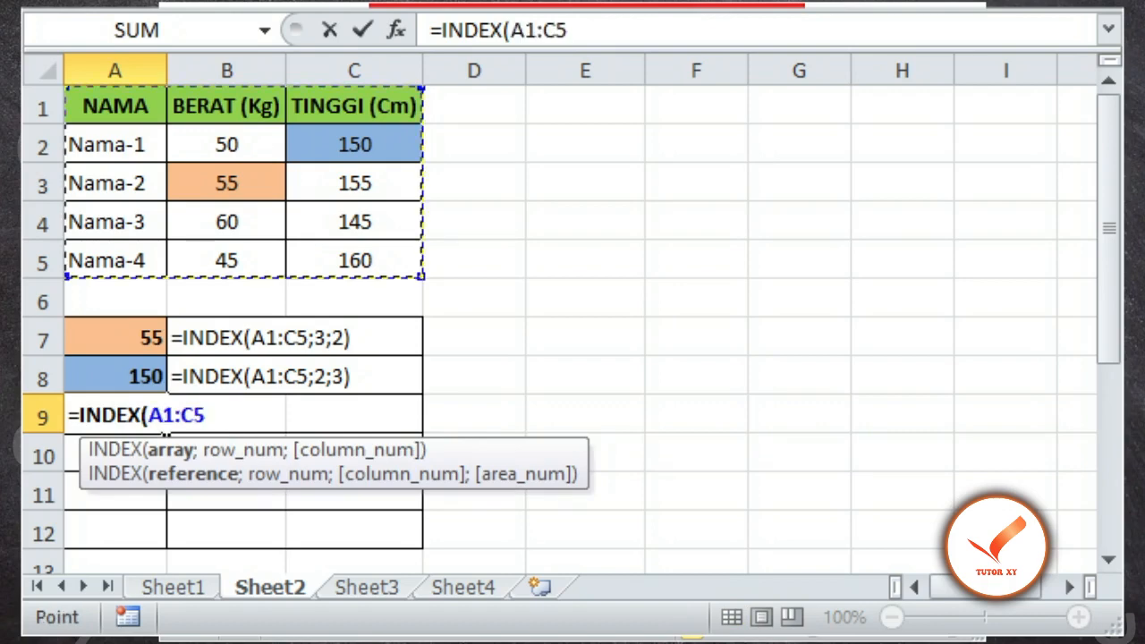
type(";2")
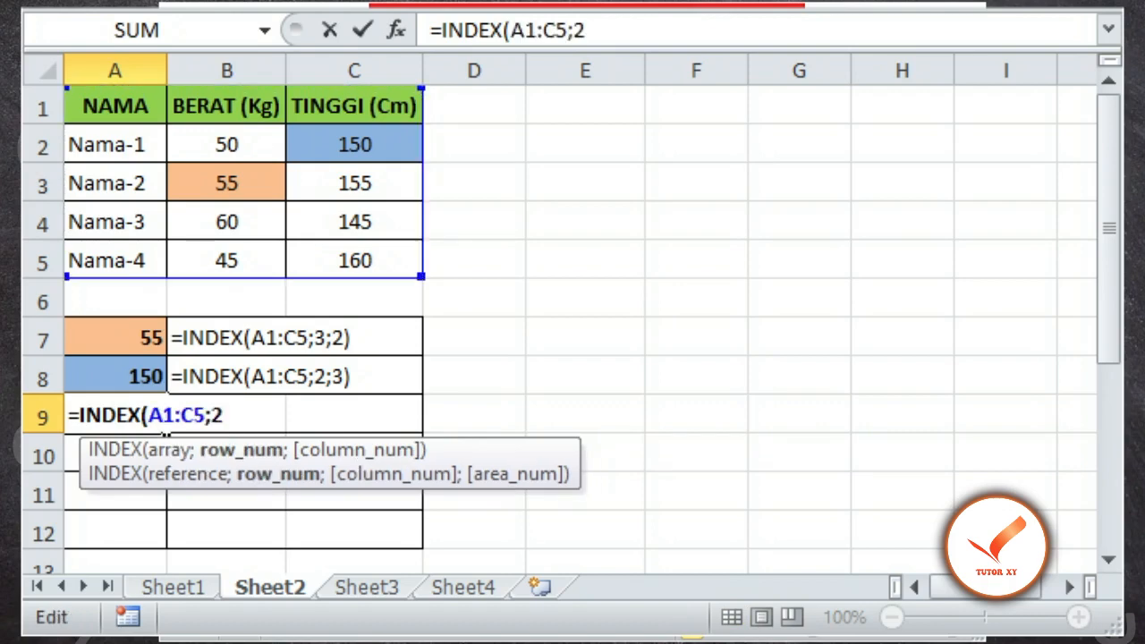
type(";4)")
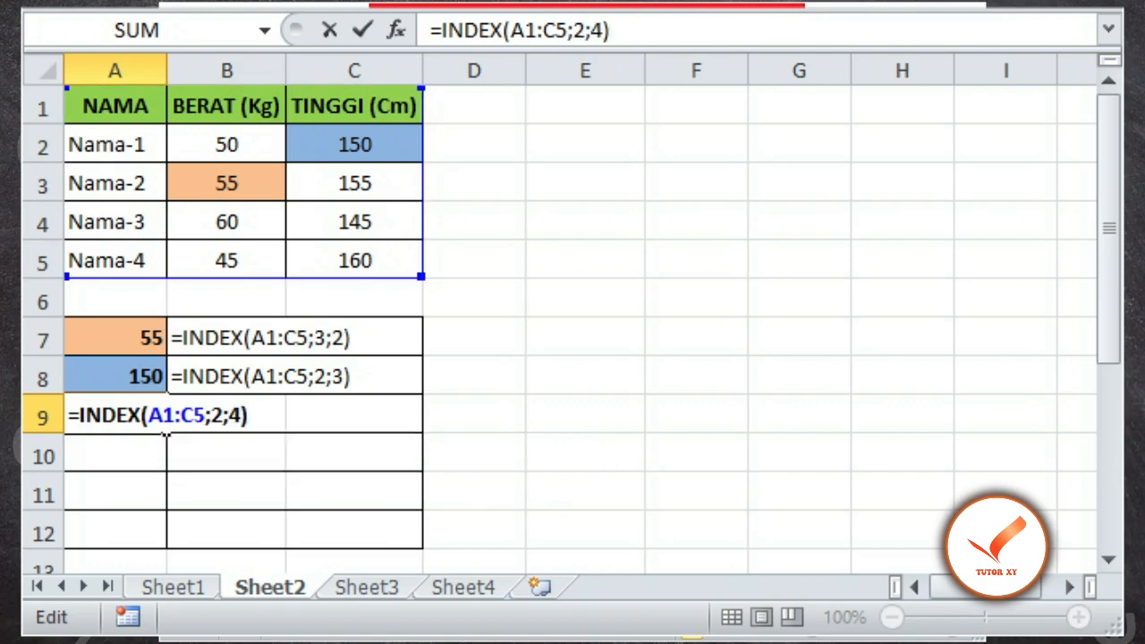
key("Return")
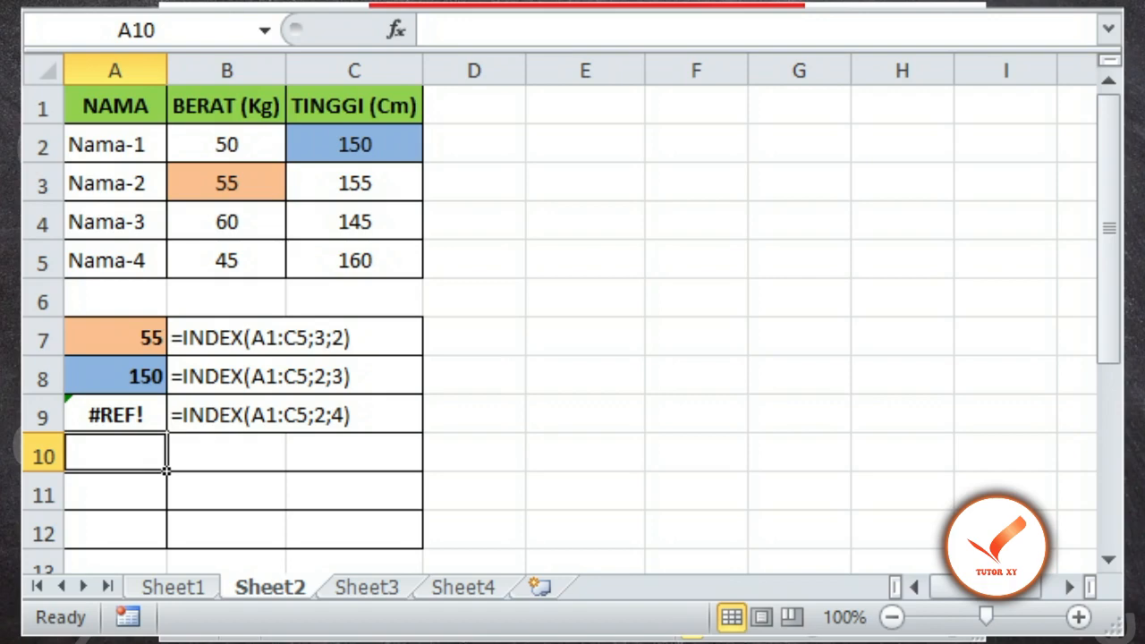
Enter =INDEX(A1:C5;2;0) in cell A10, using row 2 and column number 0 of the table
type("=")
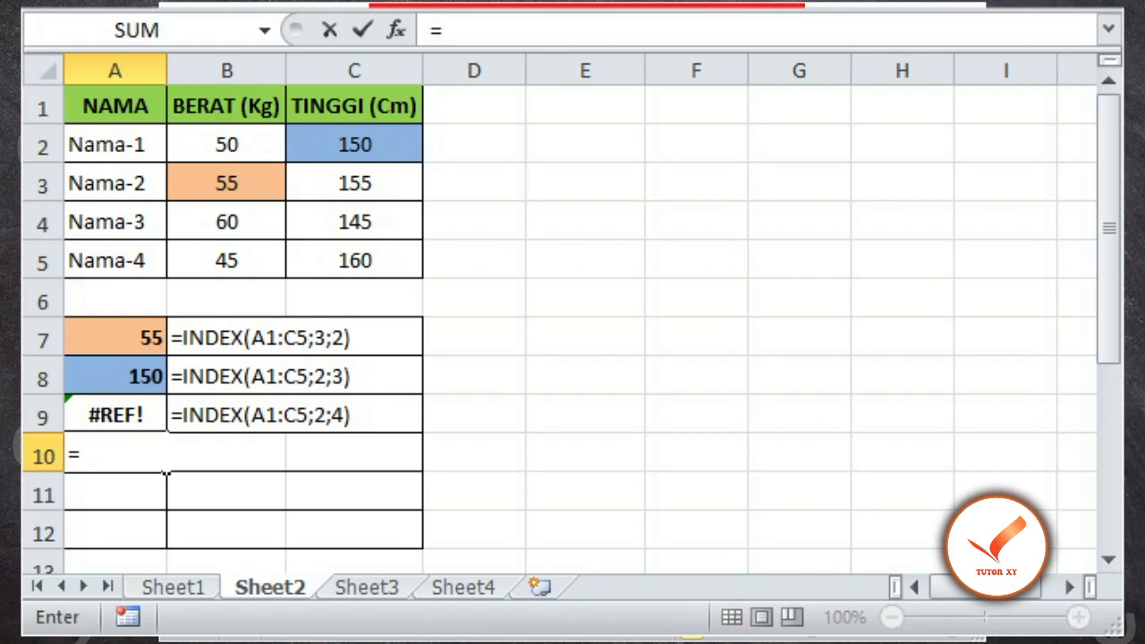
type("INDEX(")
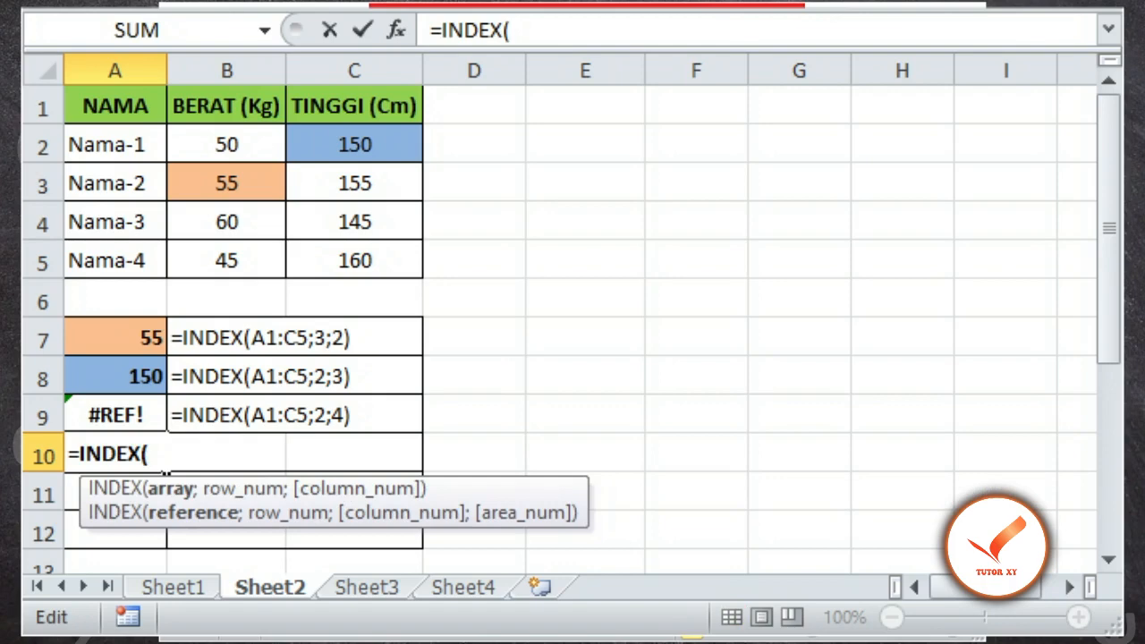
left_click_drag(115, 106, 354, 260)
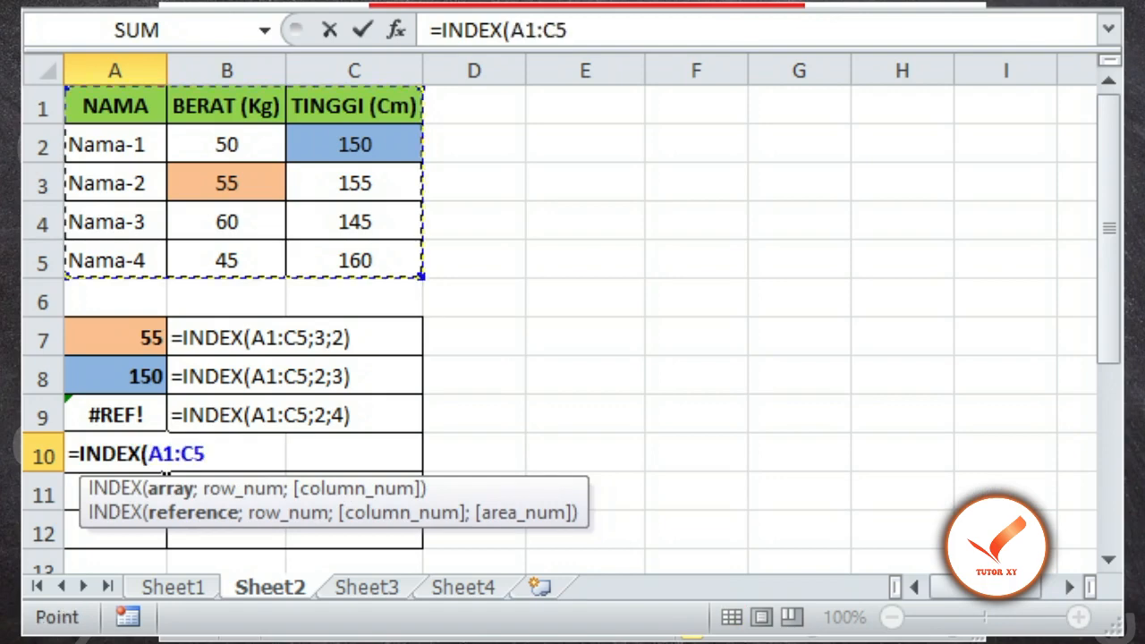
type(";2")
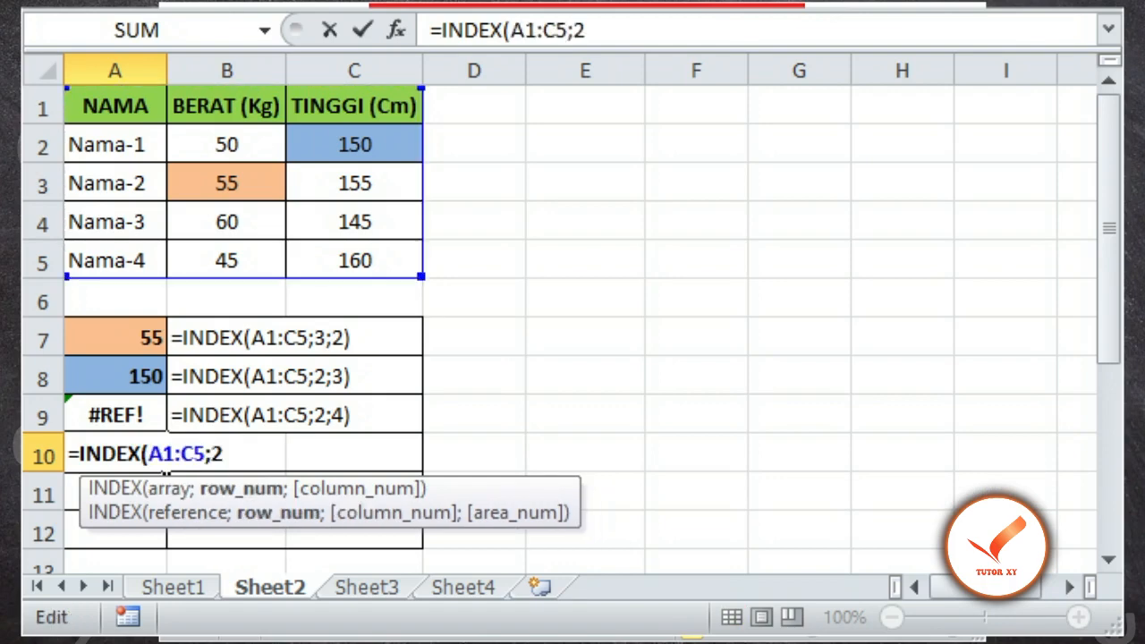
type(";")
type("0)")
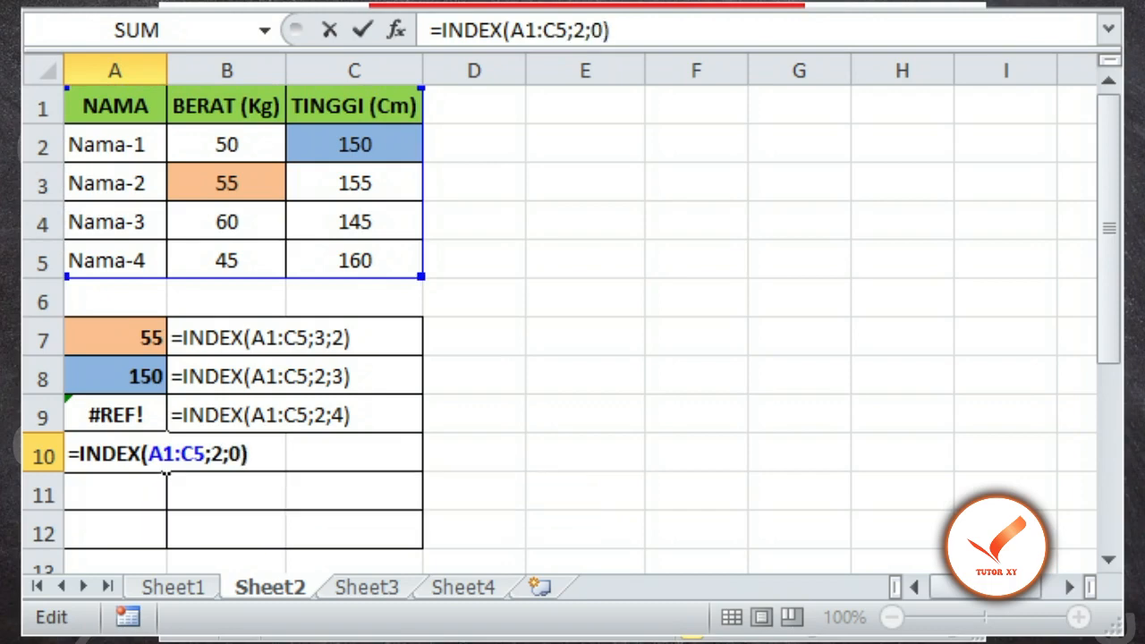
key("Return")
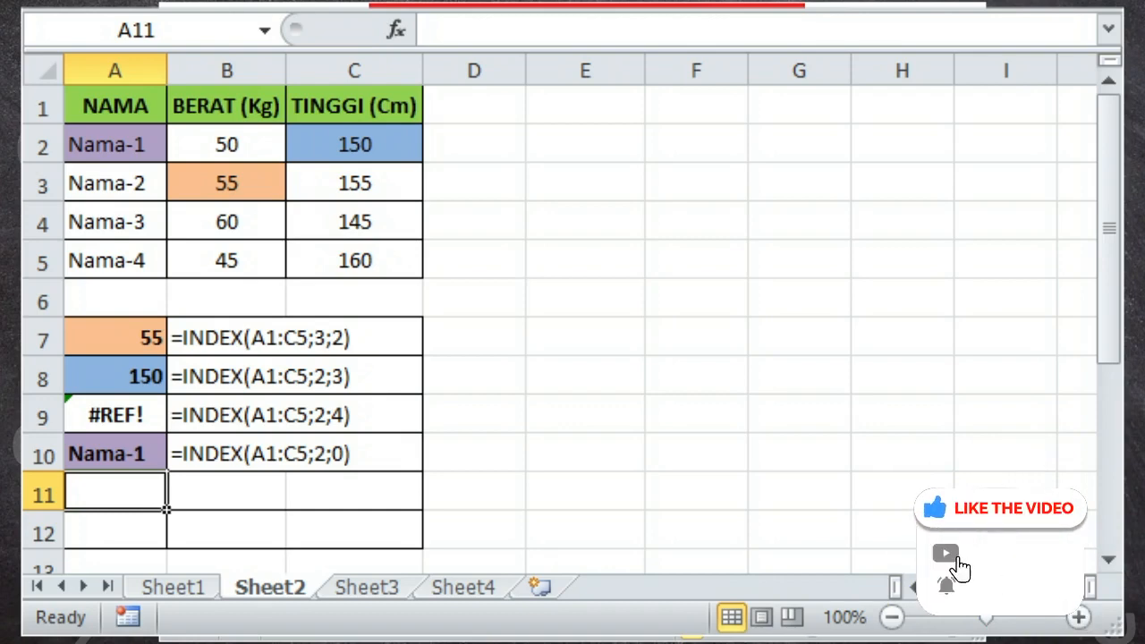
Enter =INDEX(A1:C5;;3) in cell A11, leaving the row number empty and using column 3
type("=")
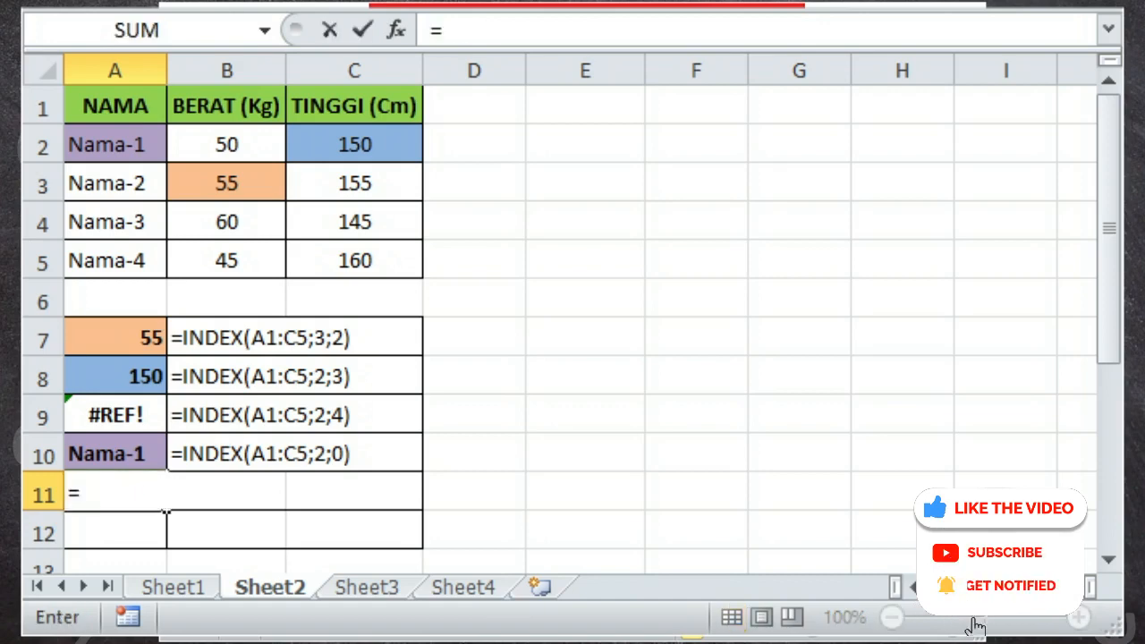
type("INDEX(")
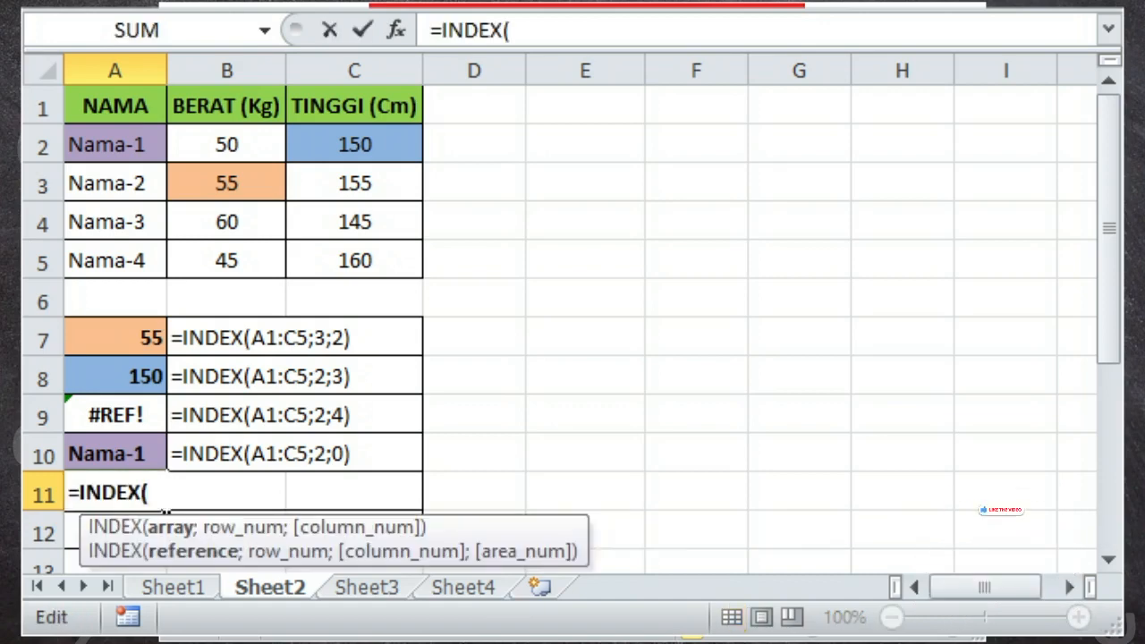
left_click_drag(115, 106, 354, 260)
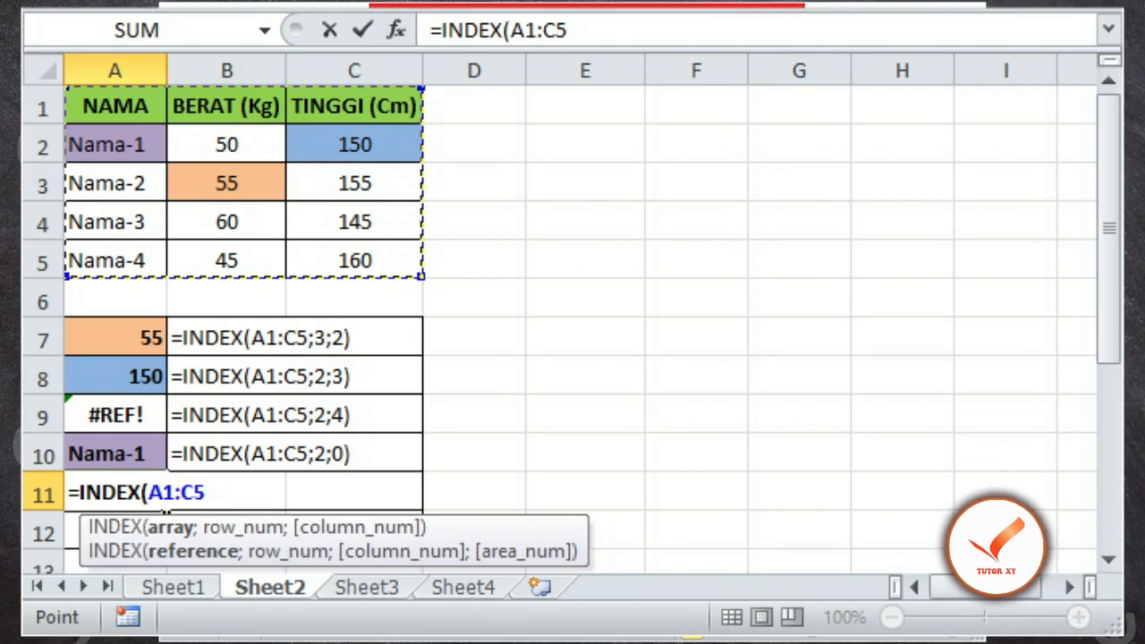
type(";;3)")
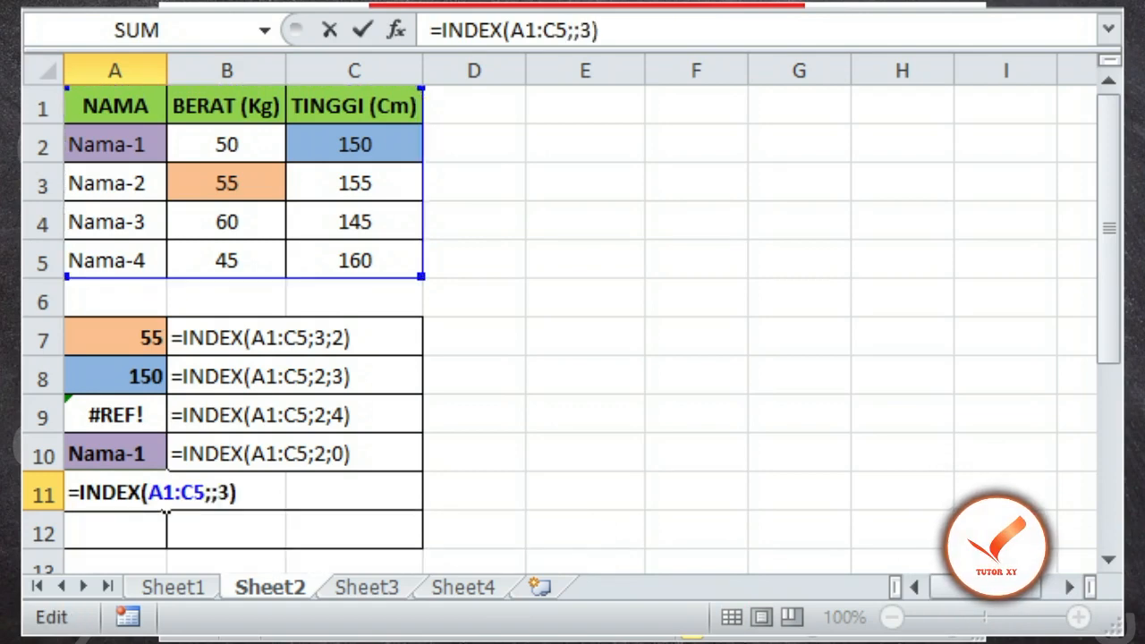
key("Return")
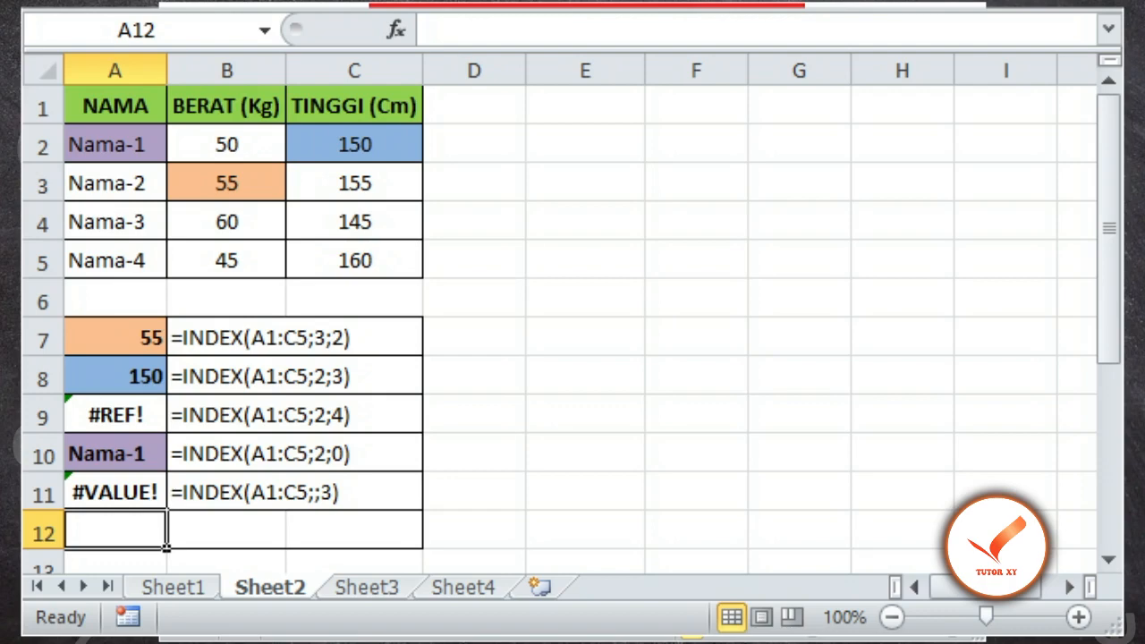
Enter =INDEX(A1:C5;2;) in cell A12, using row 2 and leaving the column number empty
type("=INDEX")
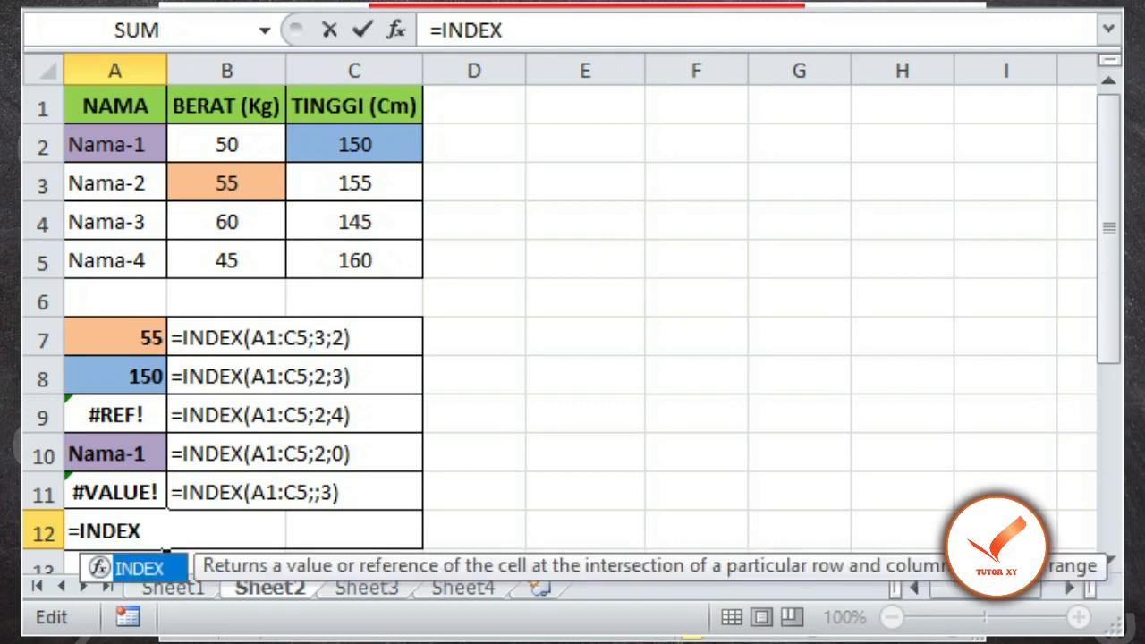
type("(")
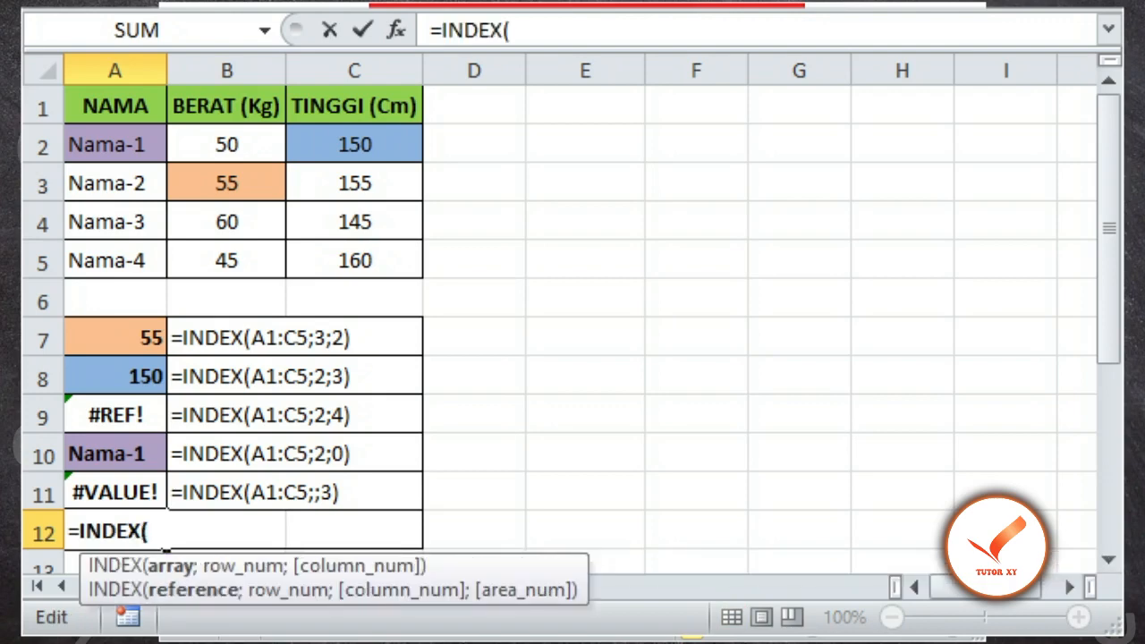
left_click_drag(114, 106, 354, 260)
type(";")
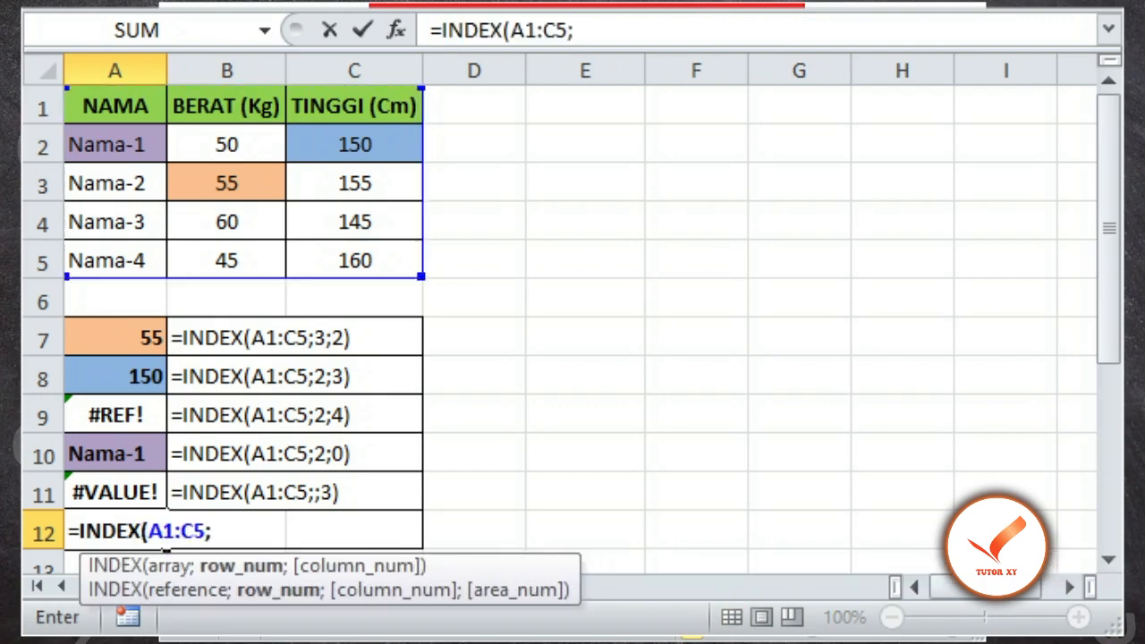
type("2;")
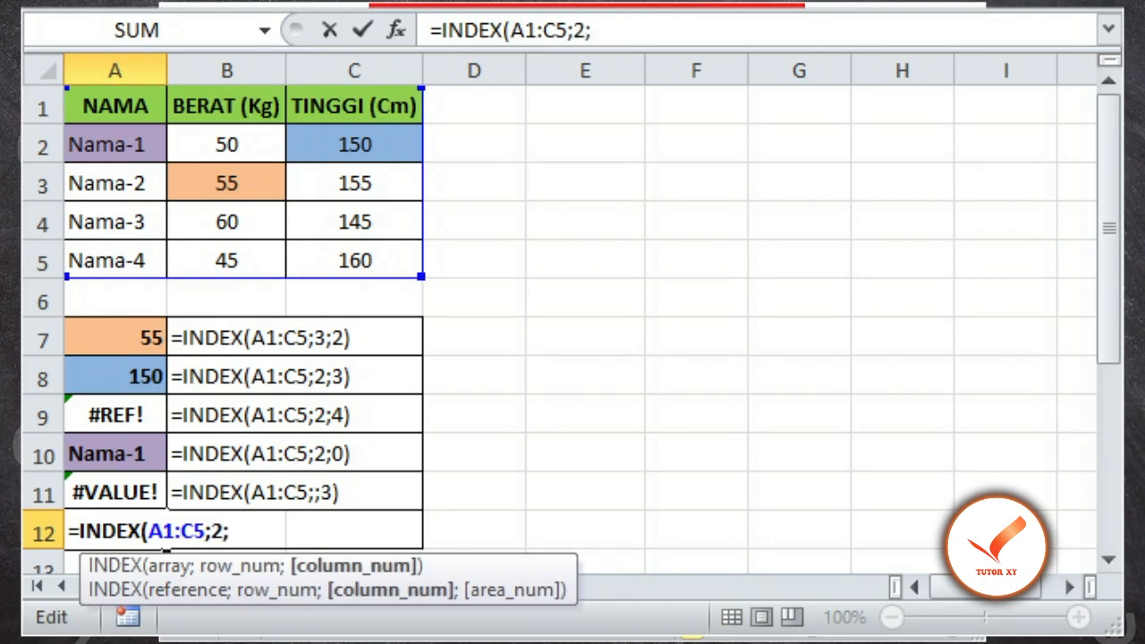
type(")")
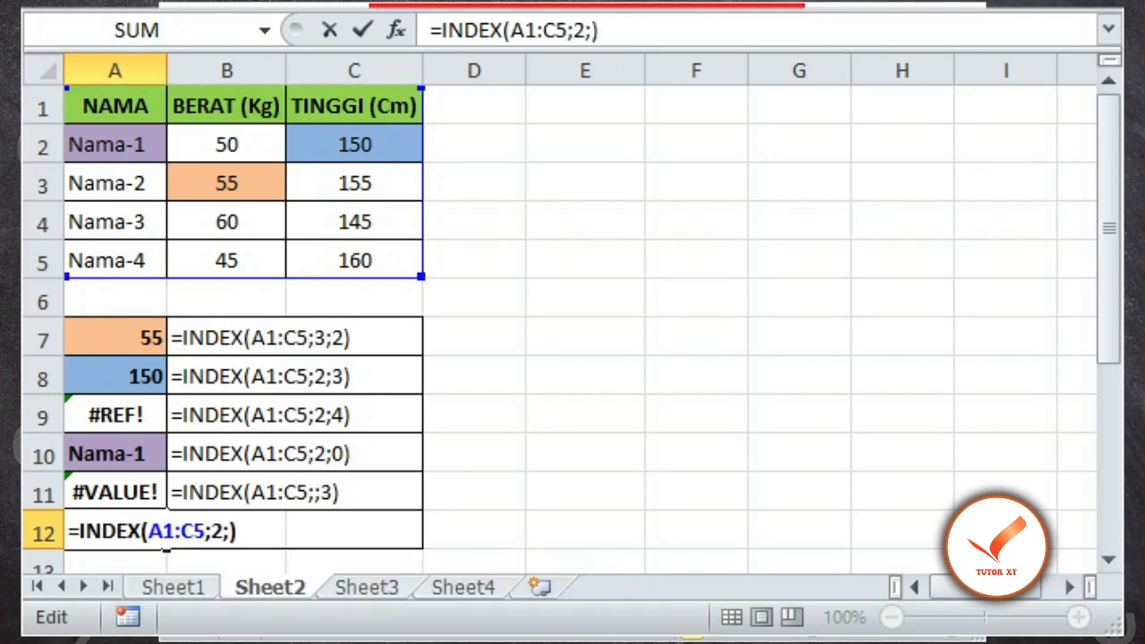
key("Return")
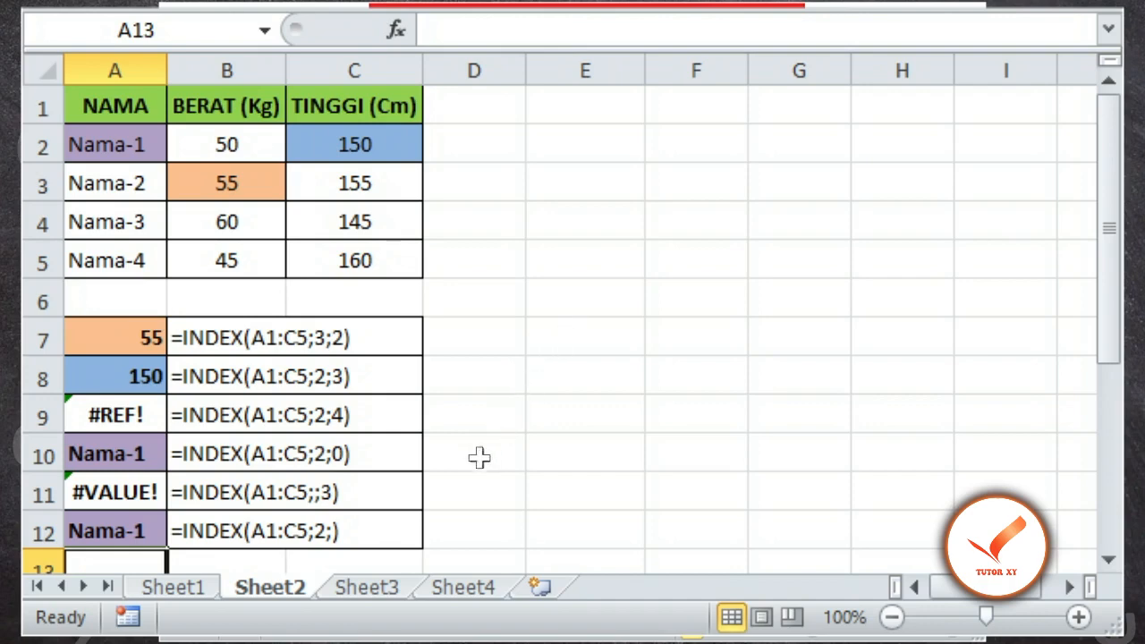
View the INDEX reference-form syntax on Sheet3, and enter =INDEX(A1:C5;3;2) in cell A7 of Sheet4
left_click(386, 588)
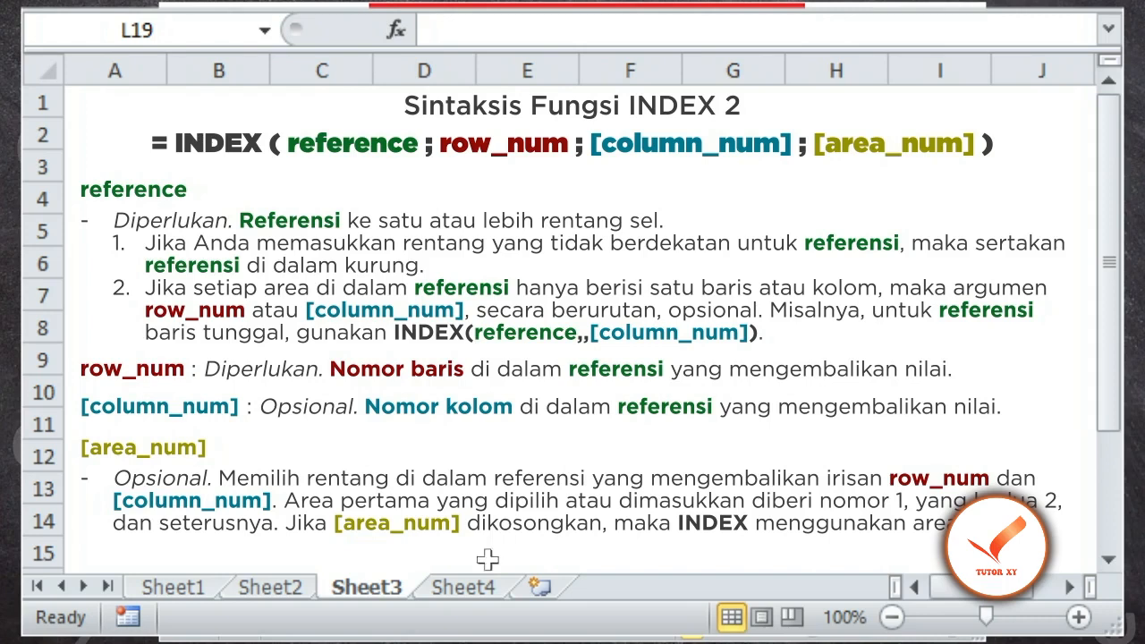
left_click(465, 588)
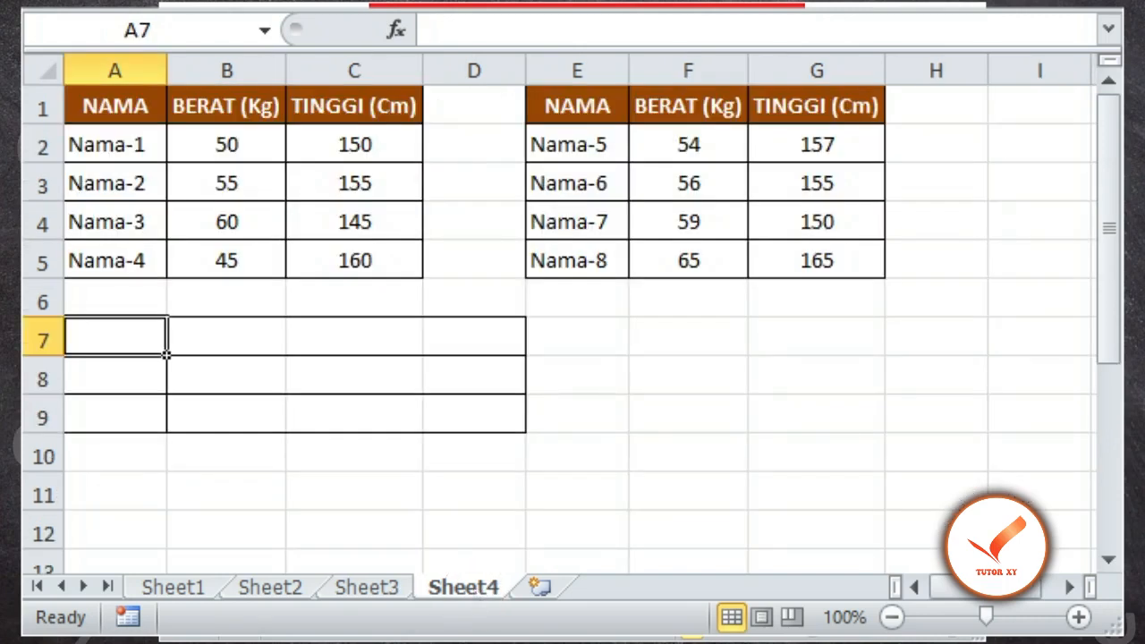
type("=INDEX")
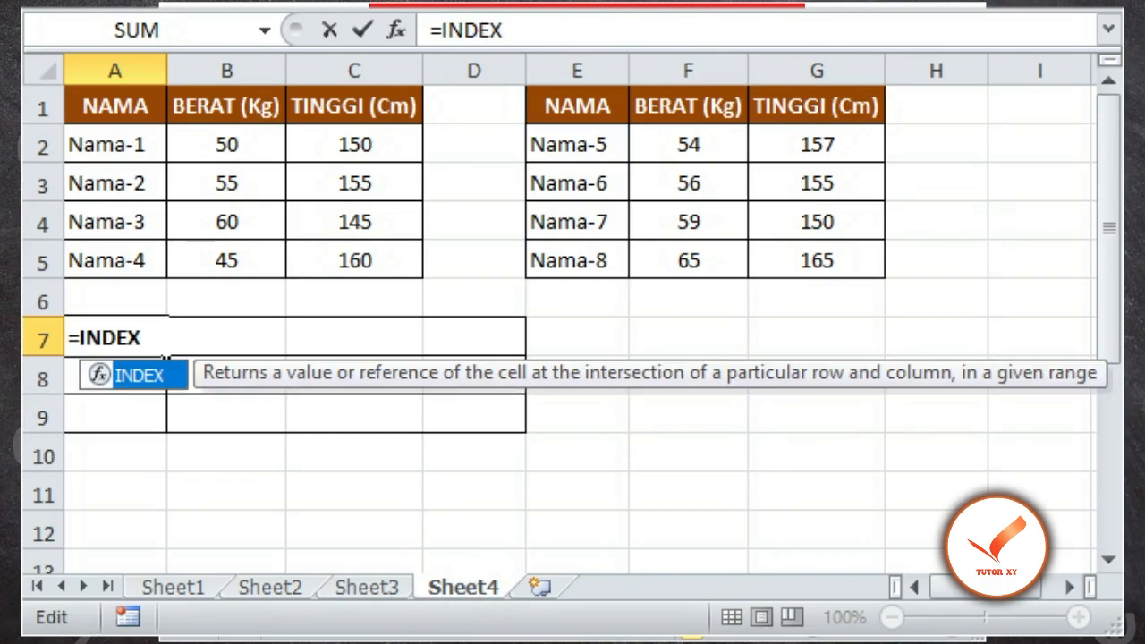
type("(")
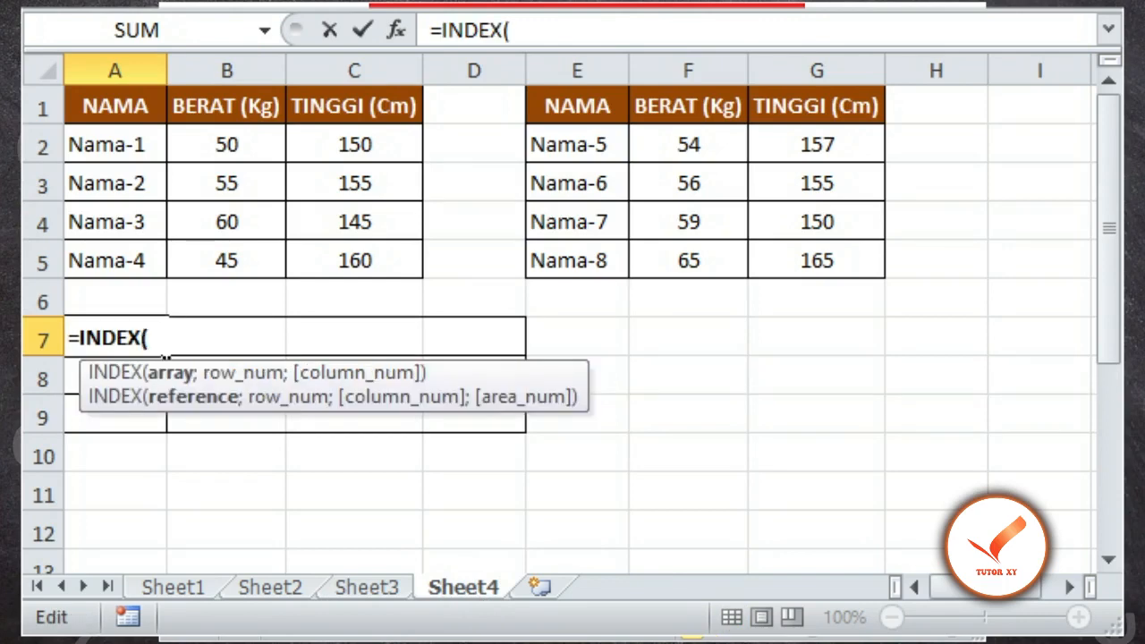
left_click_drag(115, 105, 354, 260)
type(";")
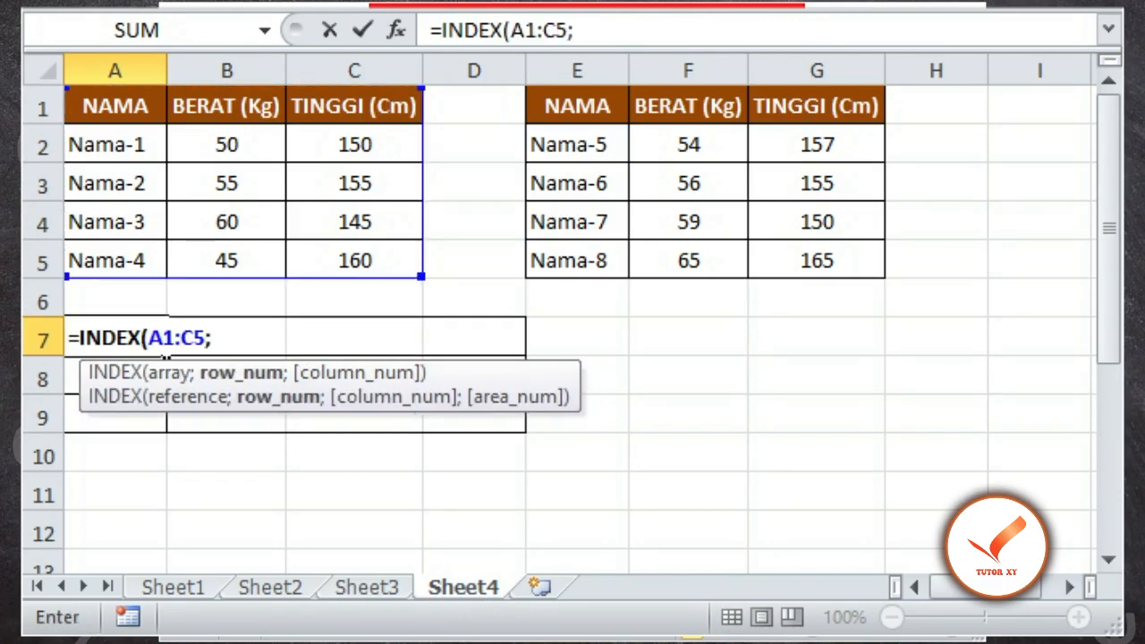
type("3;")
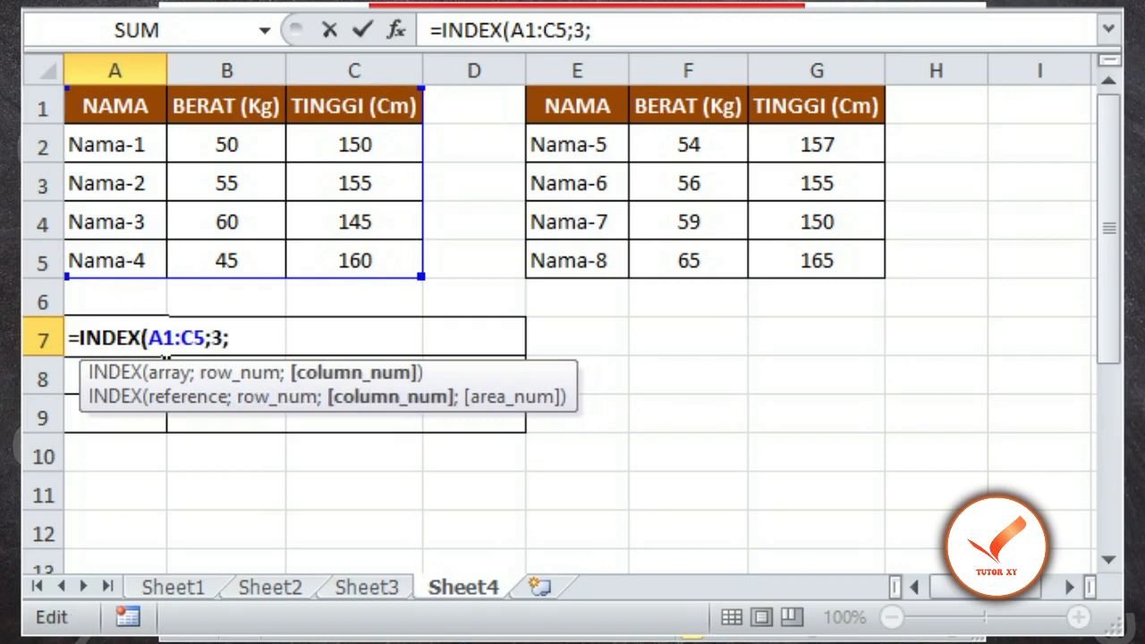
type("2)")
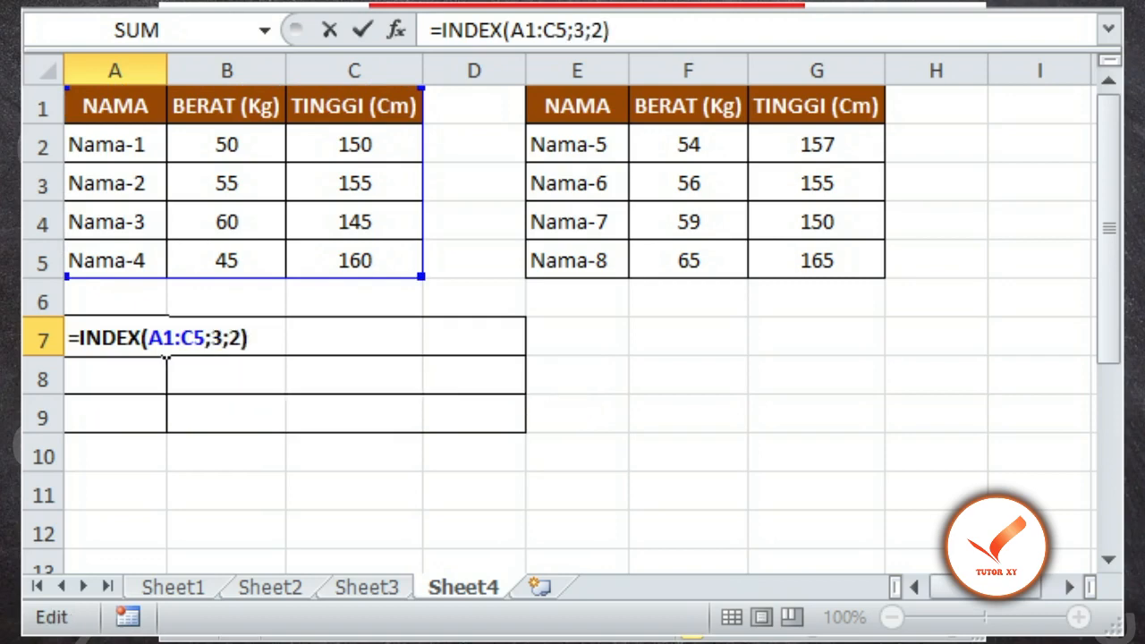
key("Return")
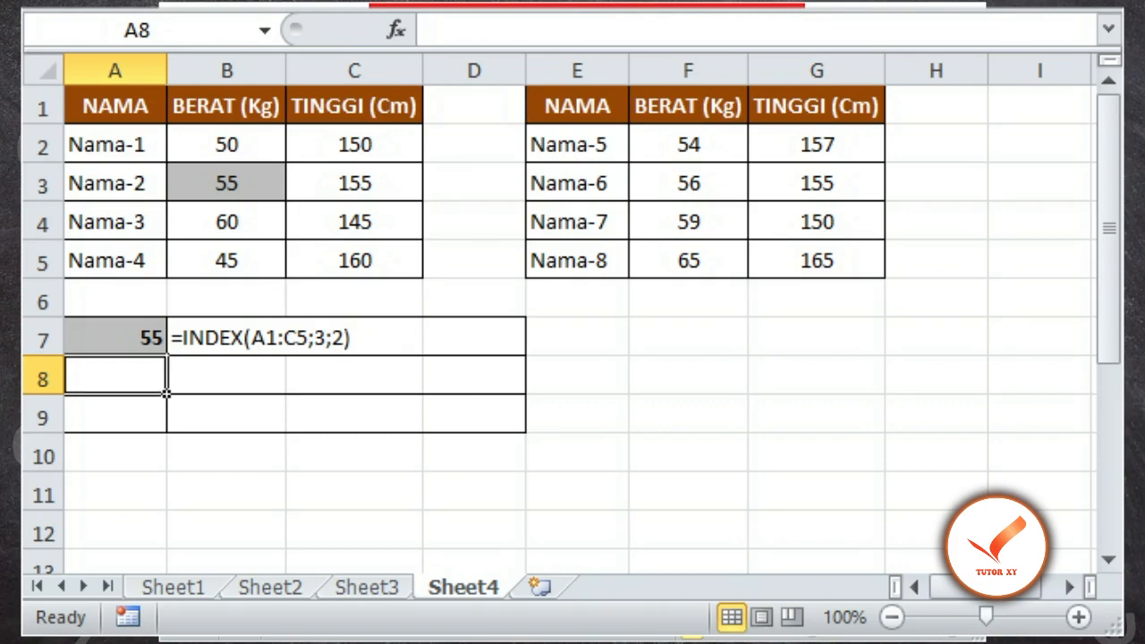
Enter =INDEX(E1:G5;3;2) in cell A8, using row 3 and column 2 of the second table
type("=")
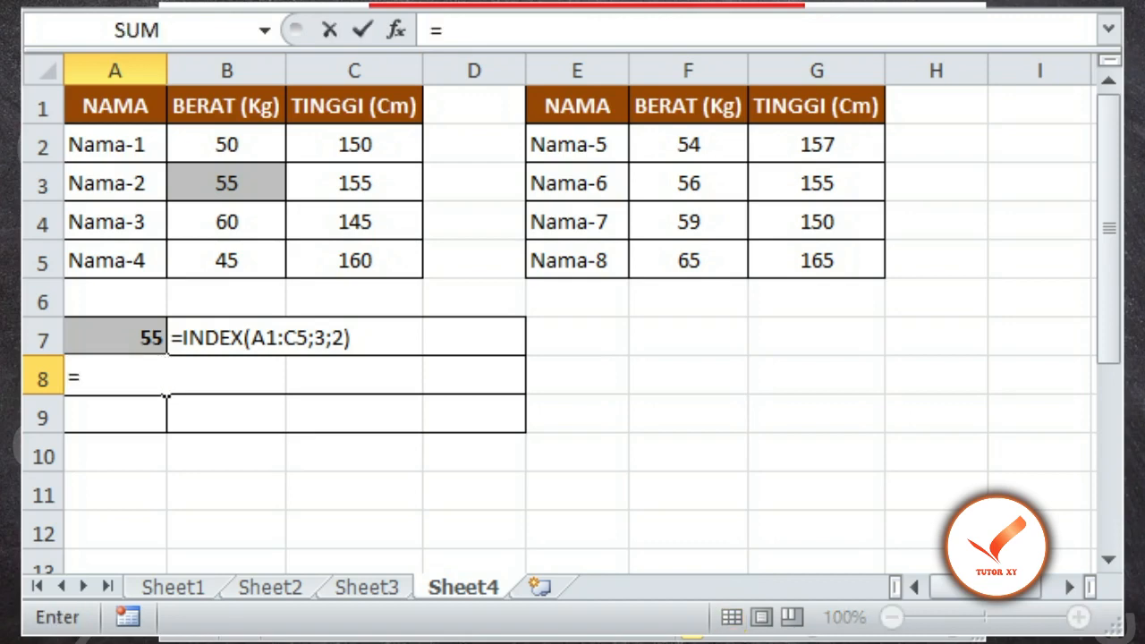
type("INDEX(")
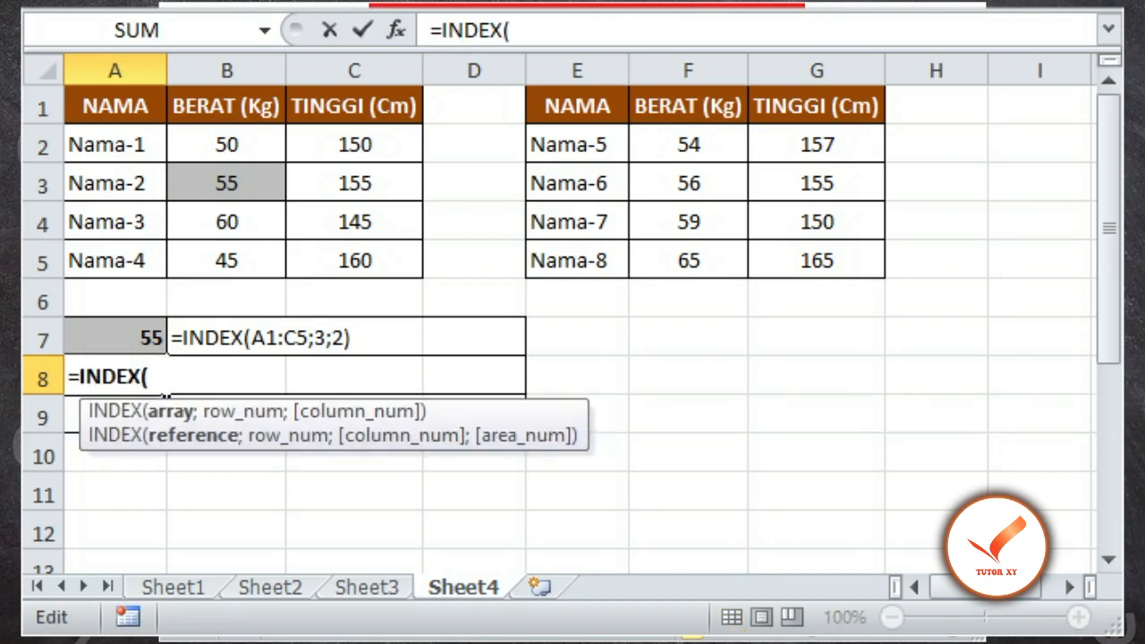
left_click_drag(577, 106, 817, 260)
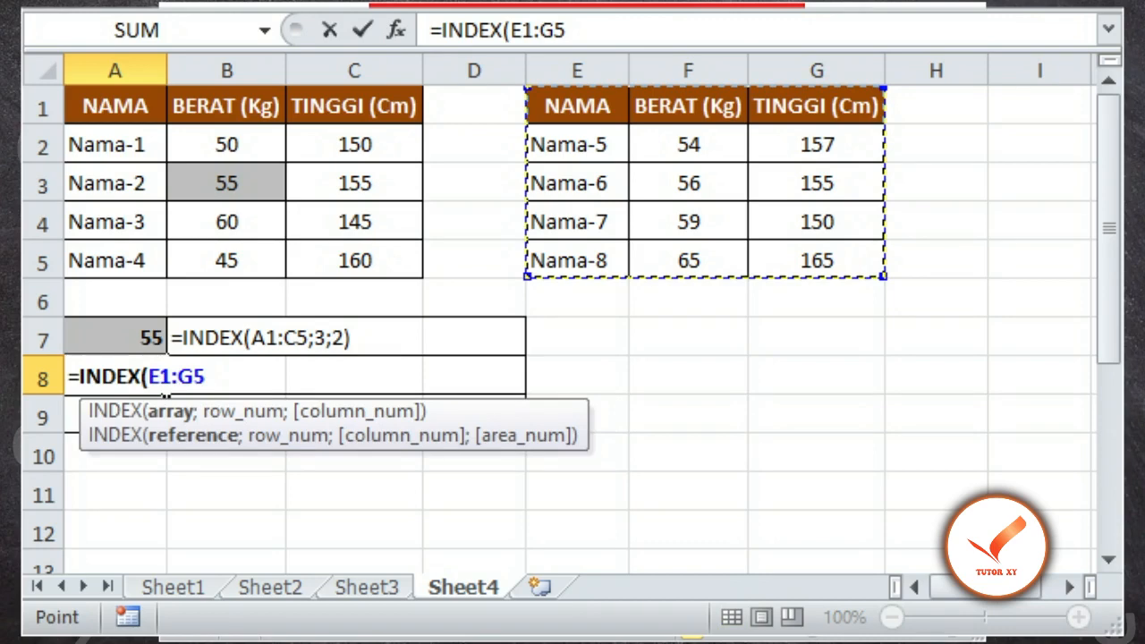
type(";3")
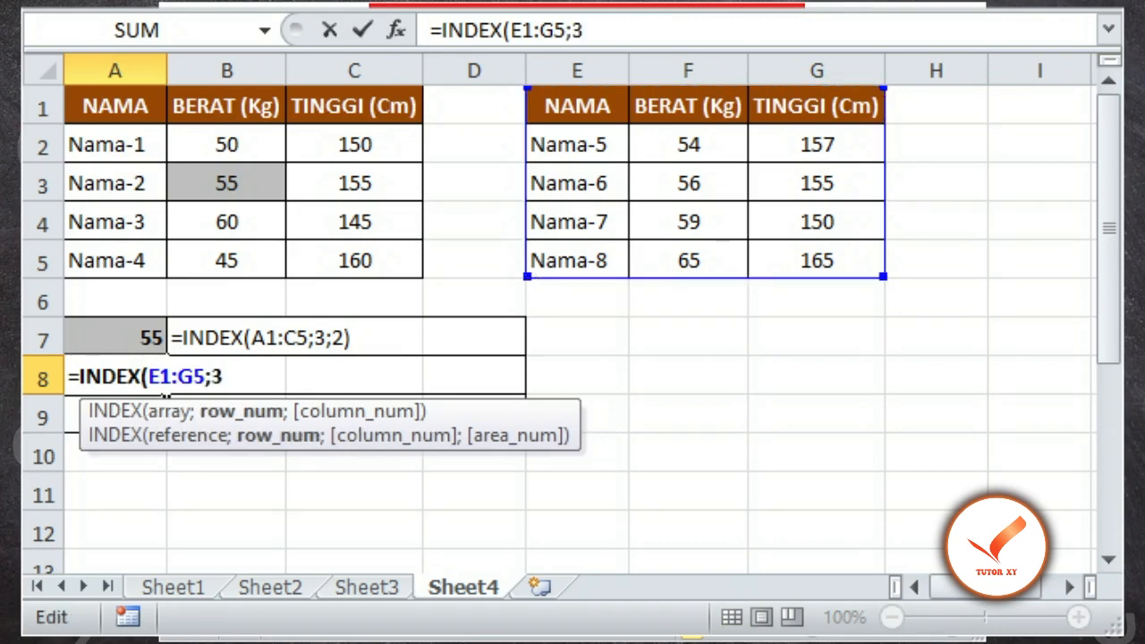
type(";2")
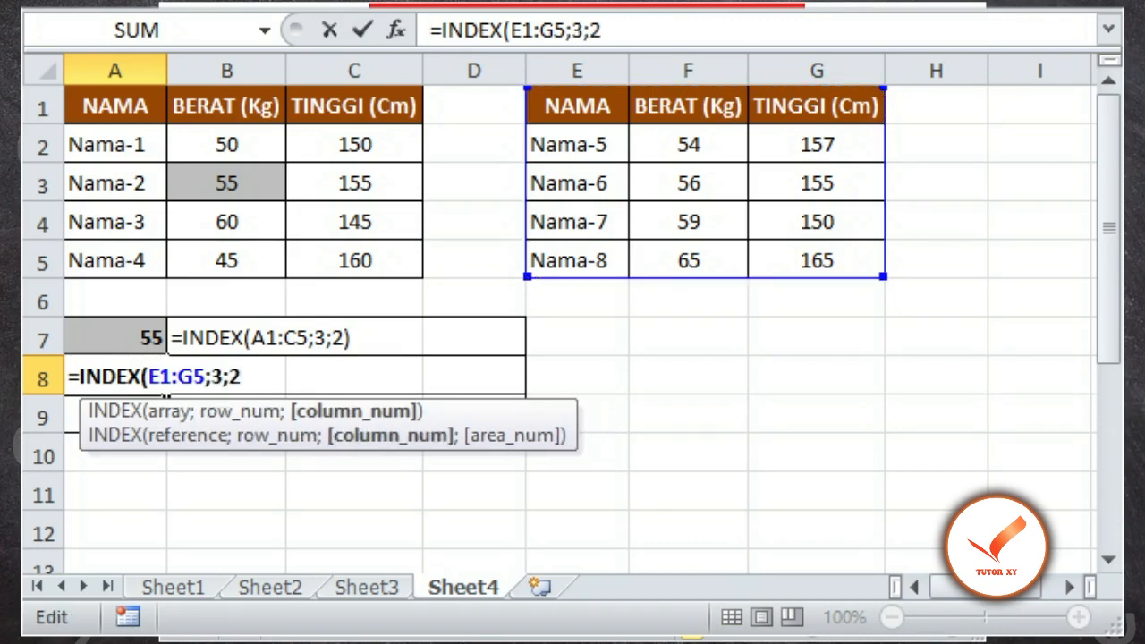
type(")")
key("Return")
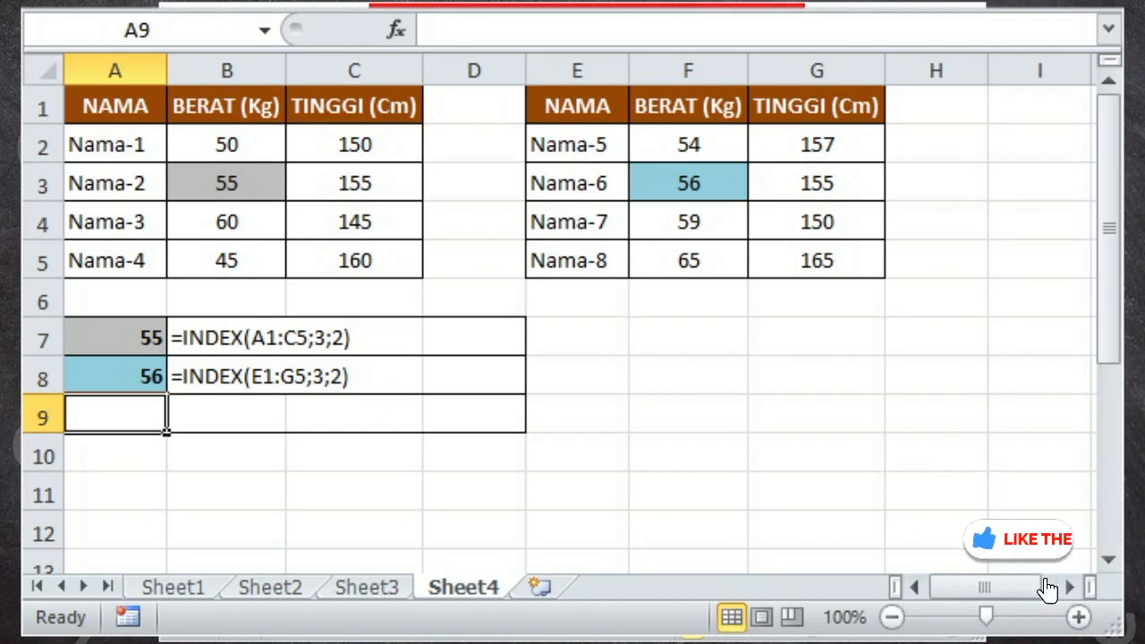
Enter =INDEX((A1:C5;E1:G5);3;2;2) in cell A9, referencing both tables with row 3, column 2 and area number 2
type("=INDEX")
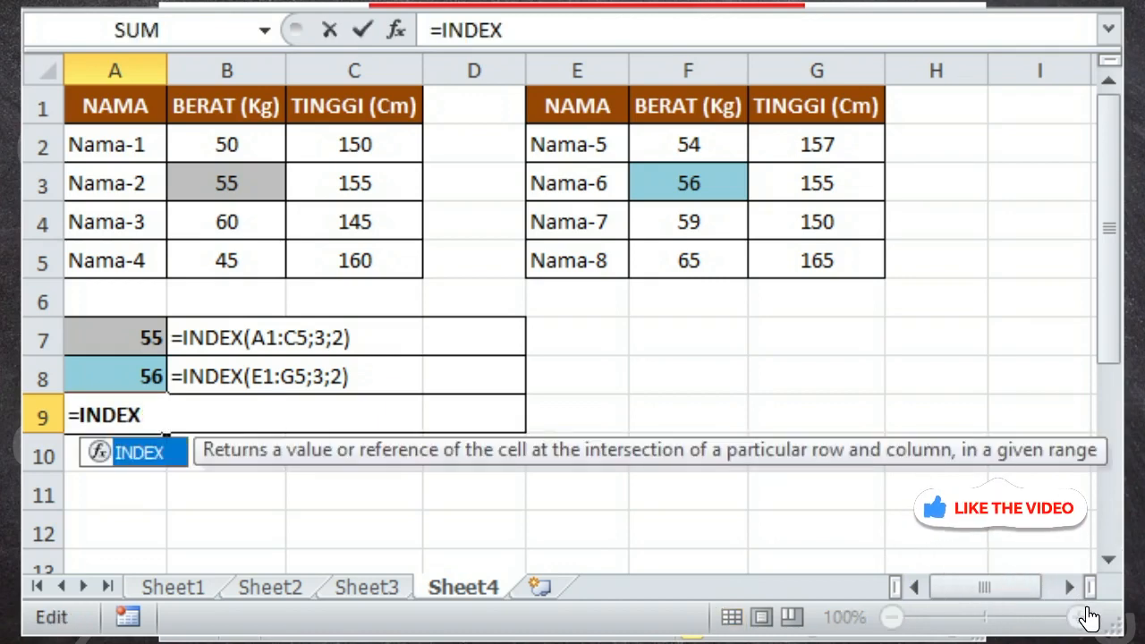
type("((")
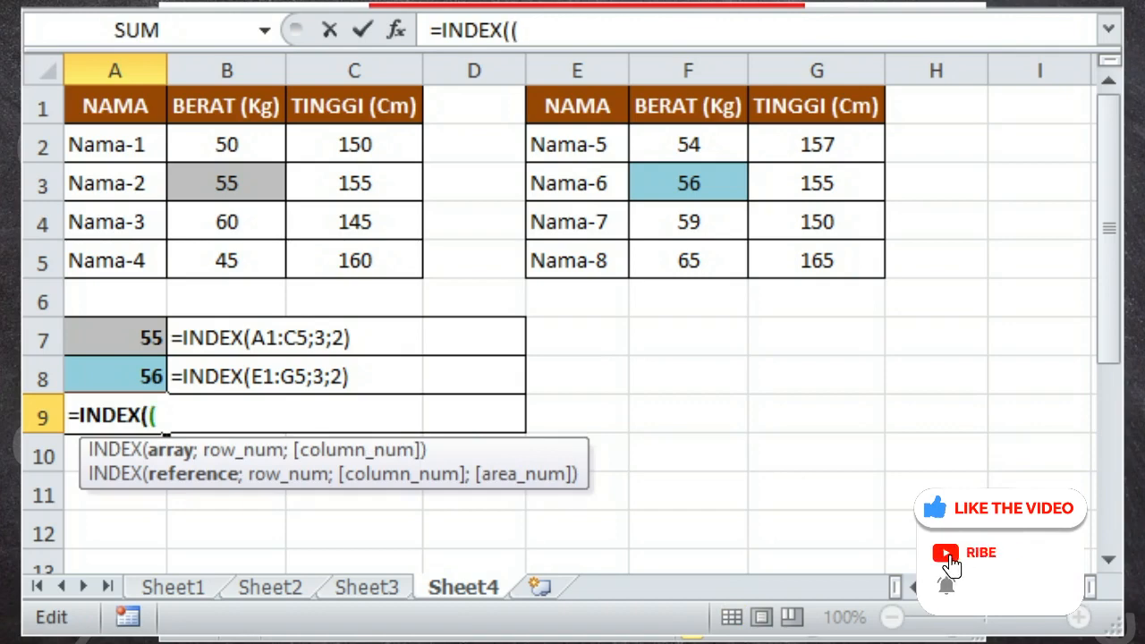
left_click_drag(114, 106, 355, 260)
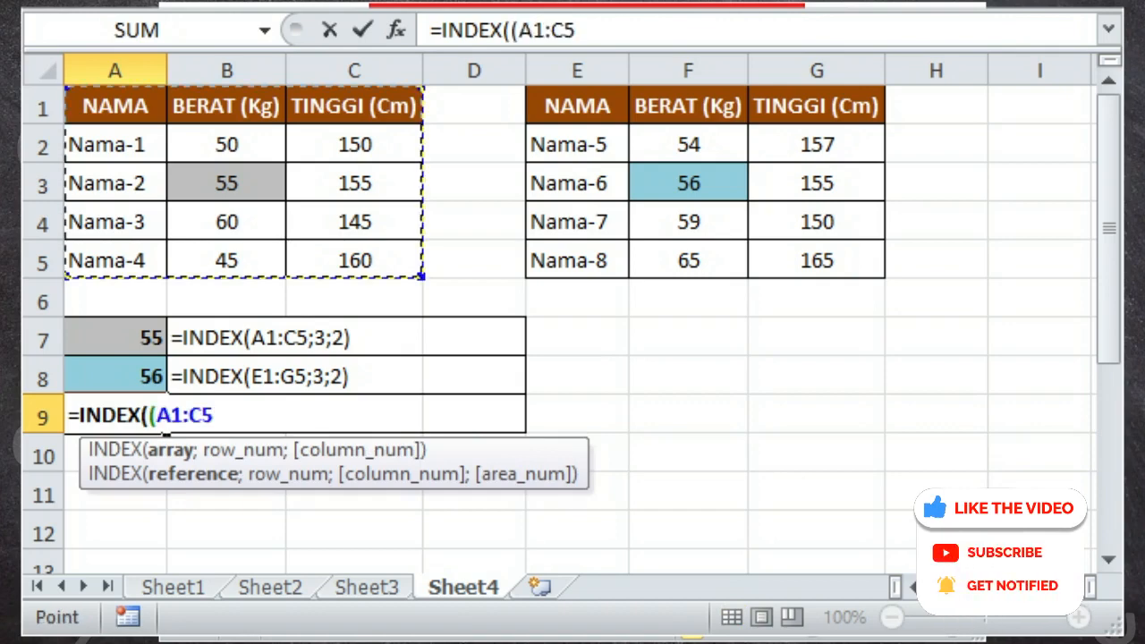
type(";")
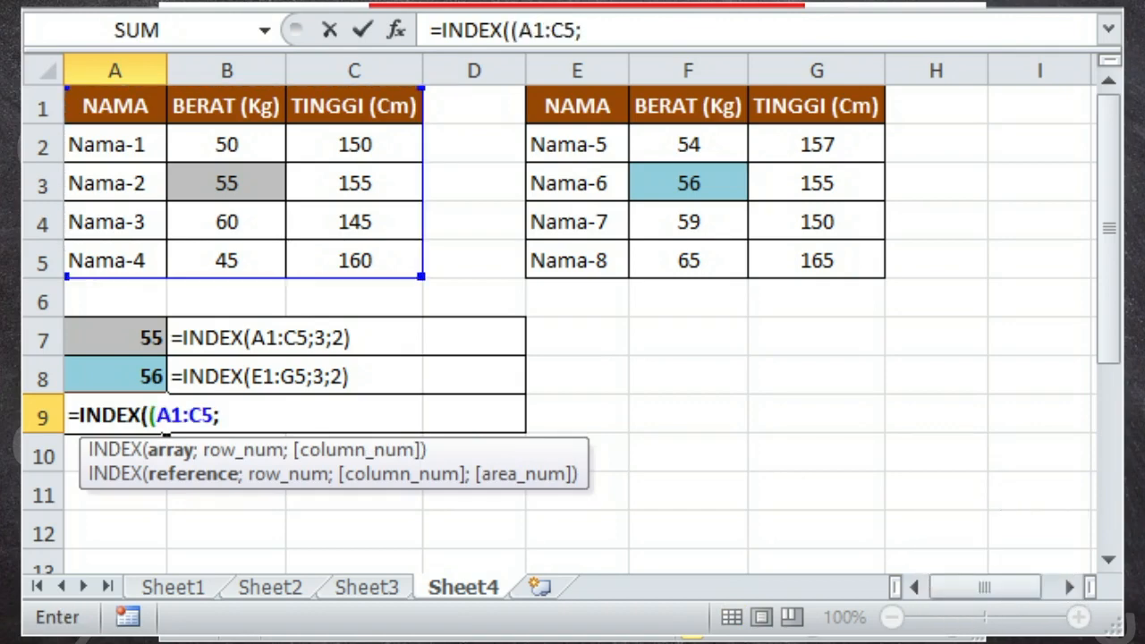
left_click_drag(577, 106, 816, 260)
type(");3")
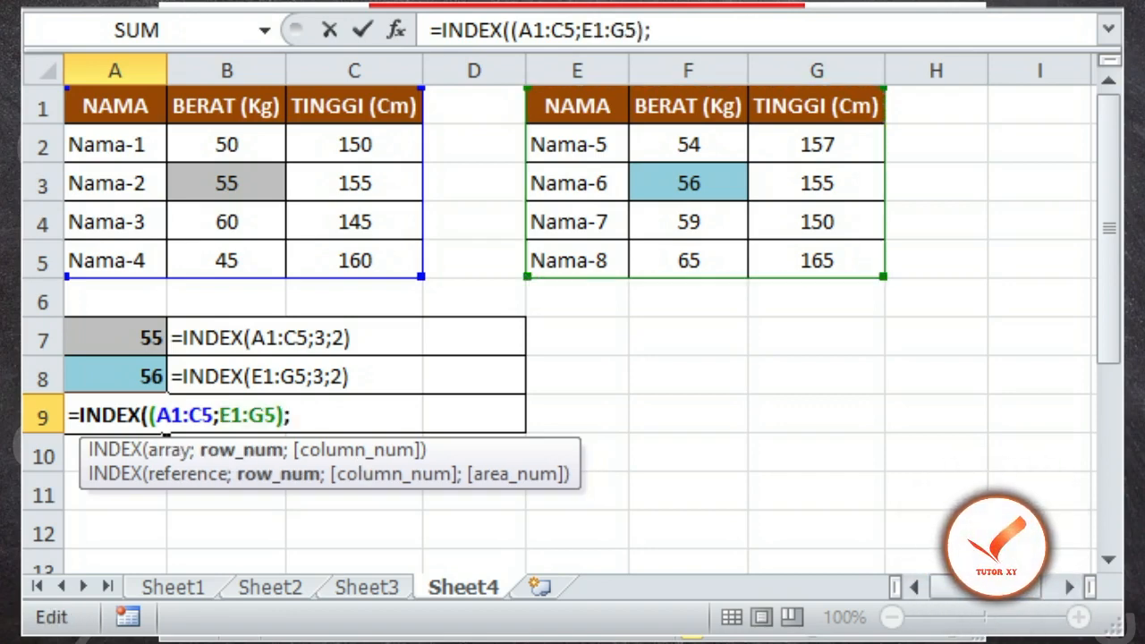
type(";2;2)")
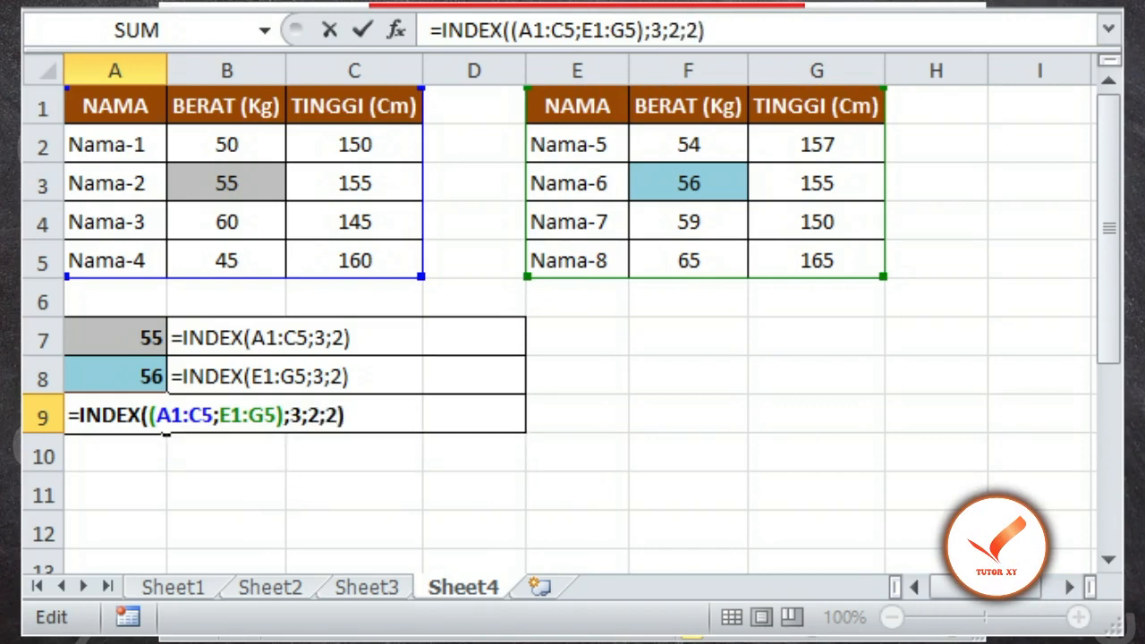
key("Return")
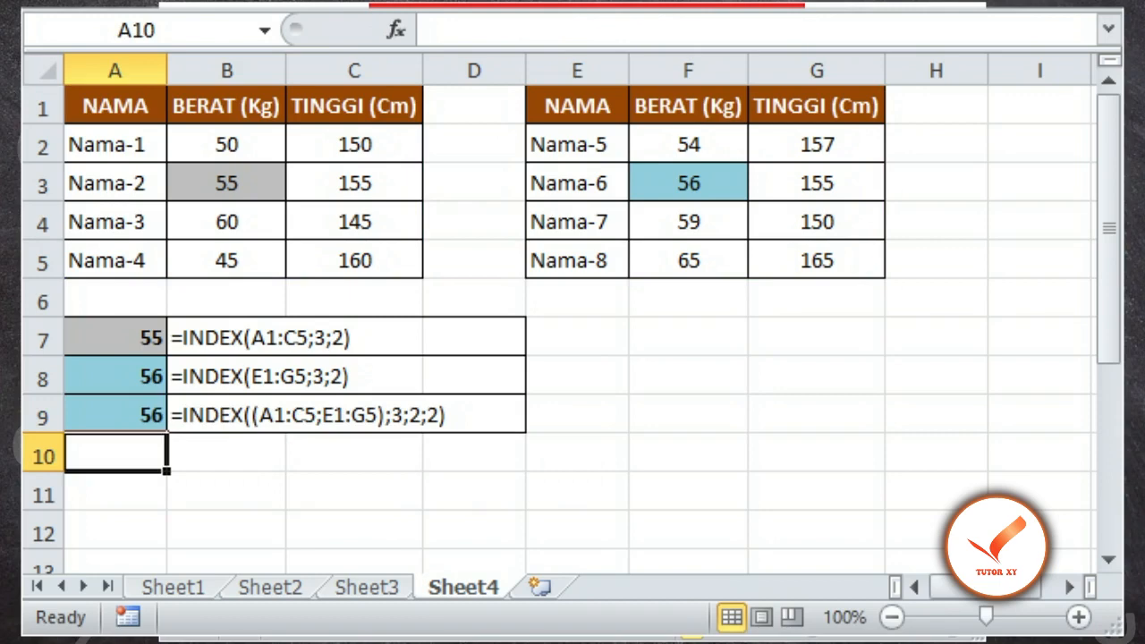